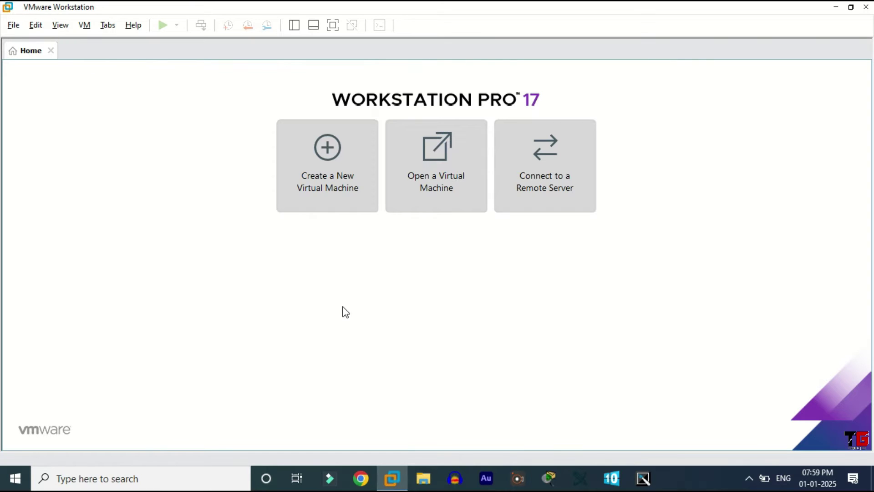
Start a new custom virtual machine with Workstation 17.5.x hardware compatibility and no operating system installation media.
click(324, 174)
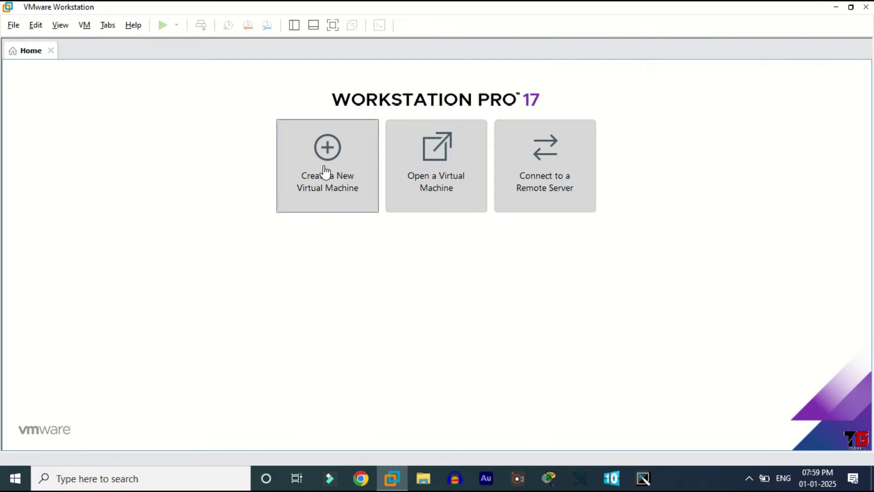
click(494, 359)
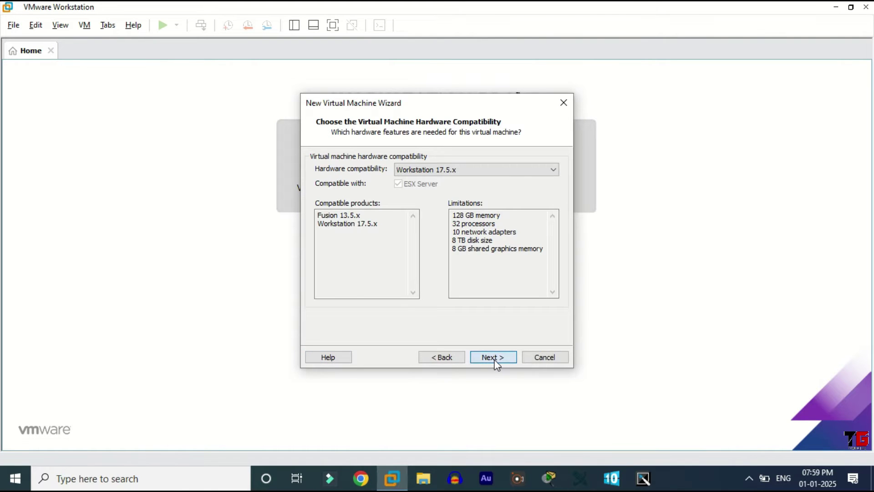
click(494, 358)
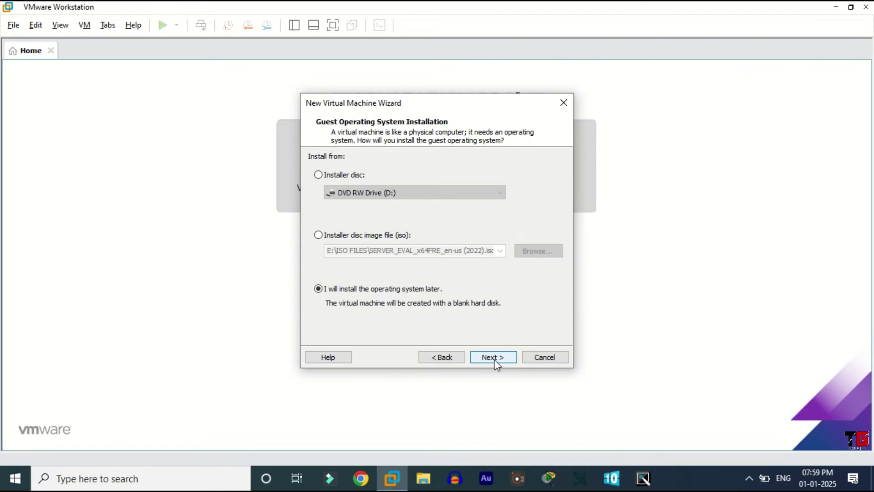
click(496, 359)
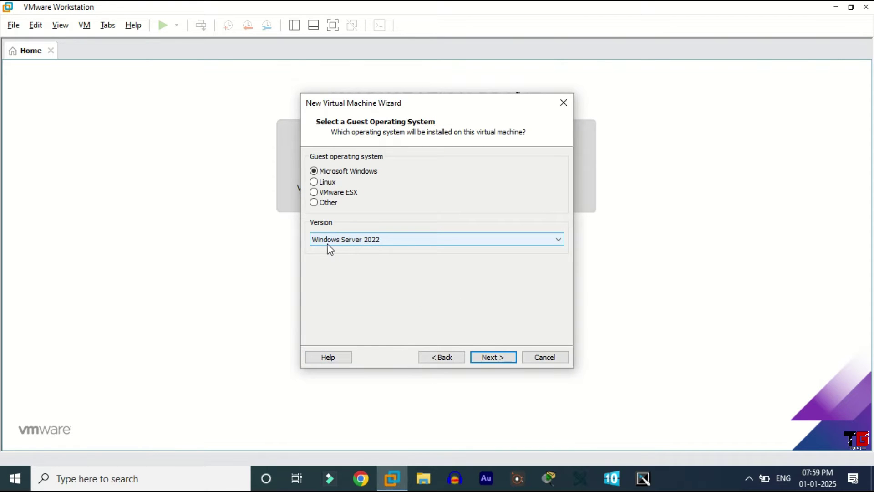
Set the guest operating system to Microsoft Windows, version Windows Server 2022, and name the virtual machine SRV25.
click(426, 244)
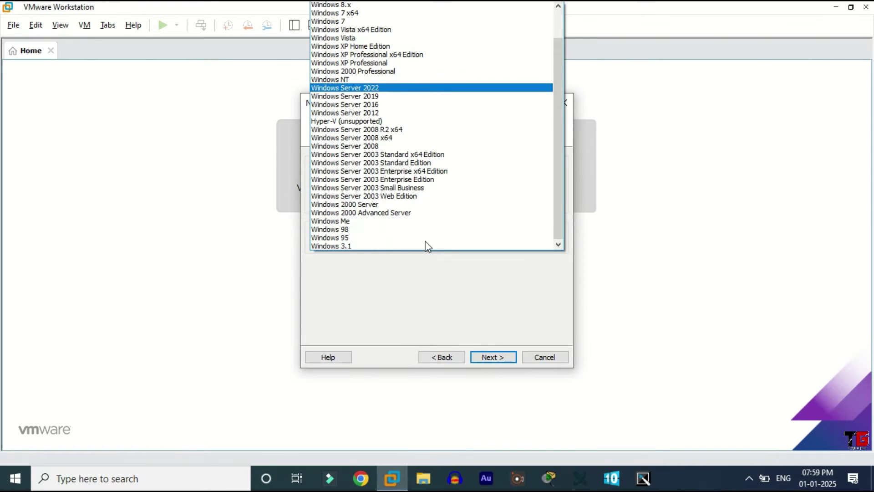
click(374, 88)
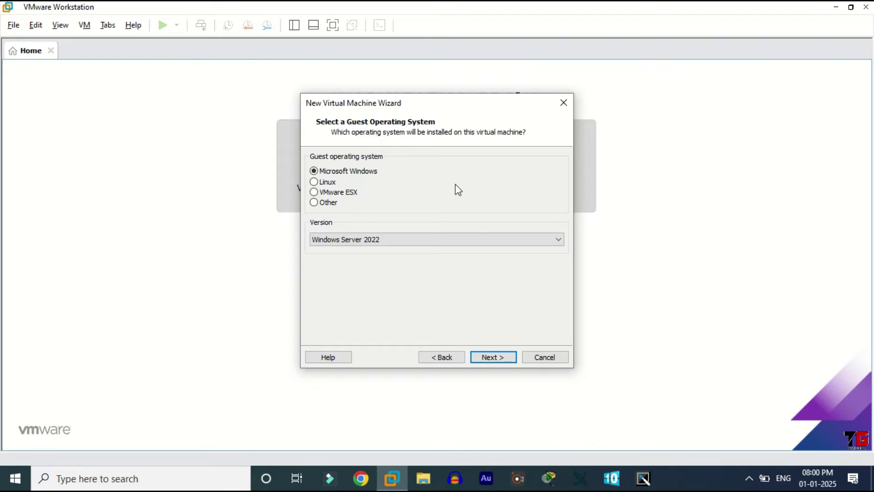
click(494, 359)
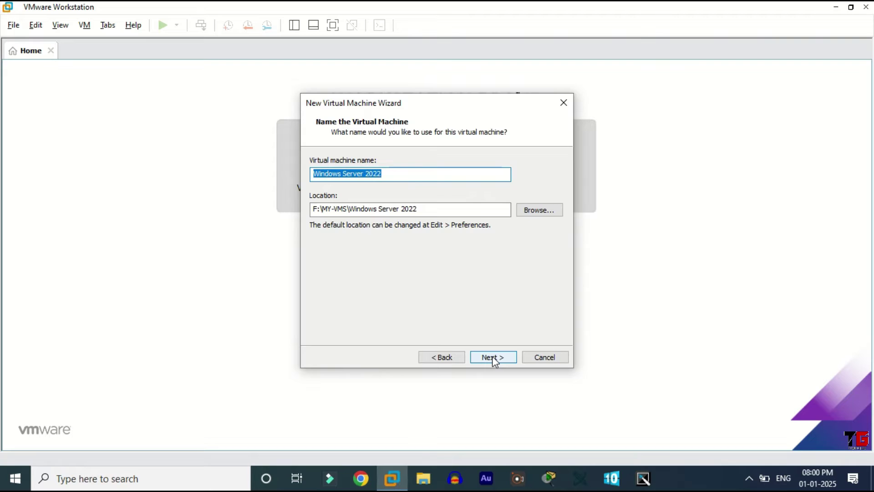
text(SR)
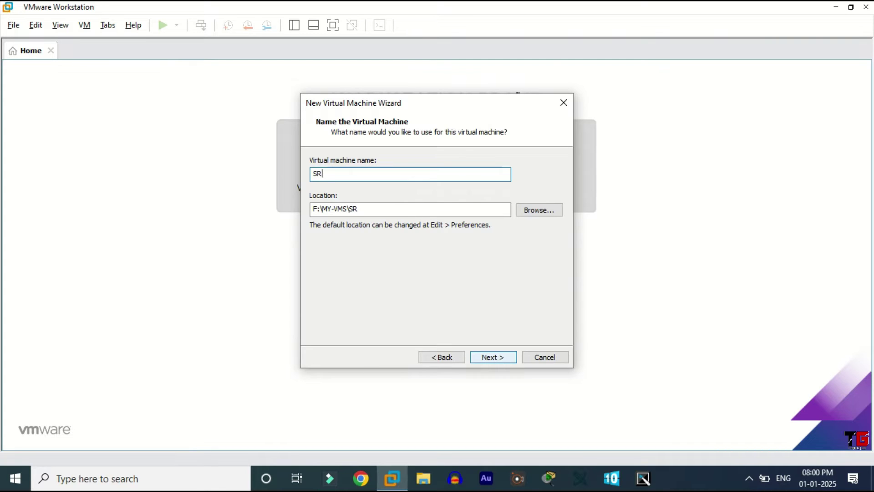
text(V25)
click(505, 358)
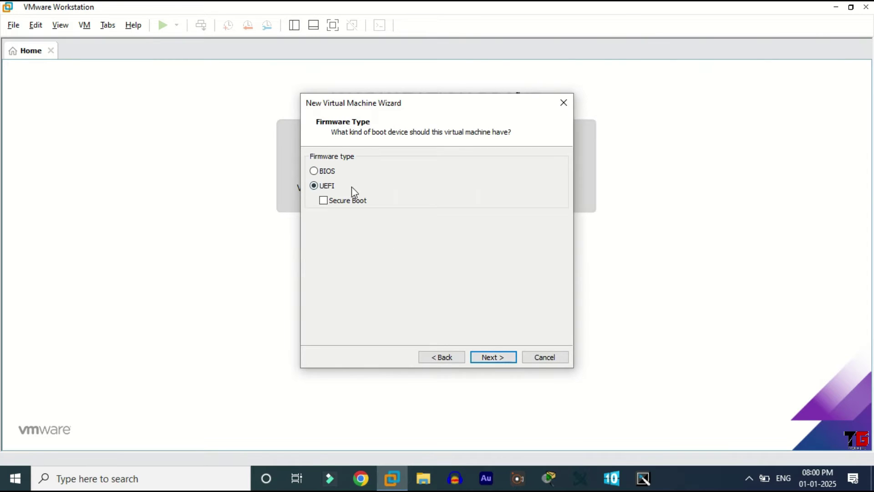
Choose BIOS firmware and keep 2 processors with 1 core each, 2048 MB of memory, NAT networking and the default I/O controller.
click(330, 171)
click(499, 357)
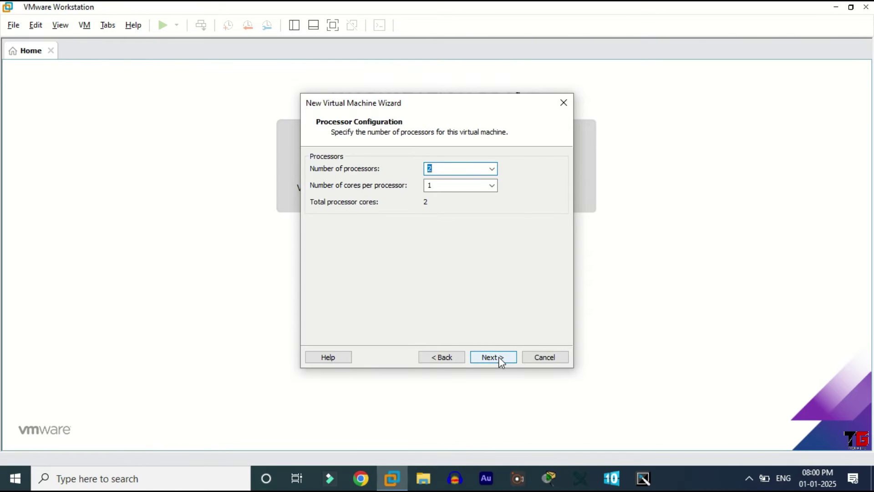
click(498, 356)
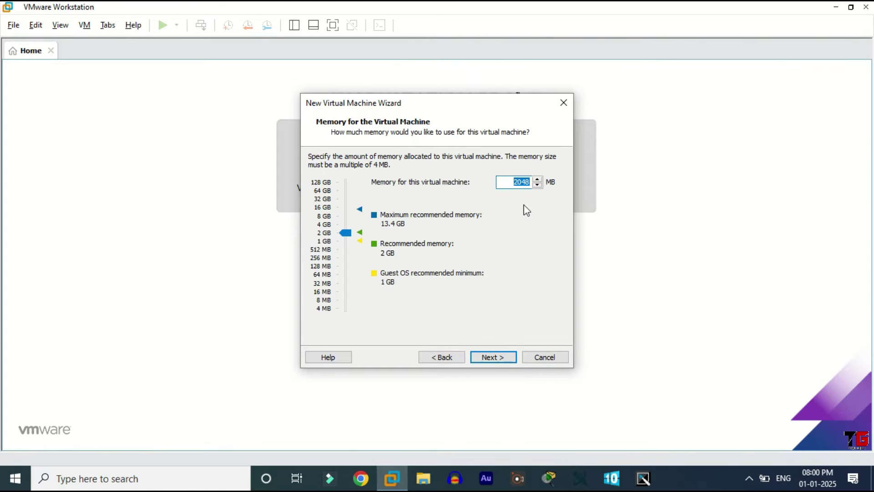
click(489, 358)
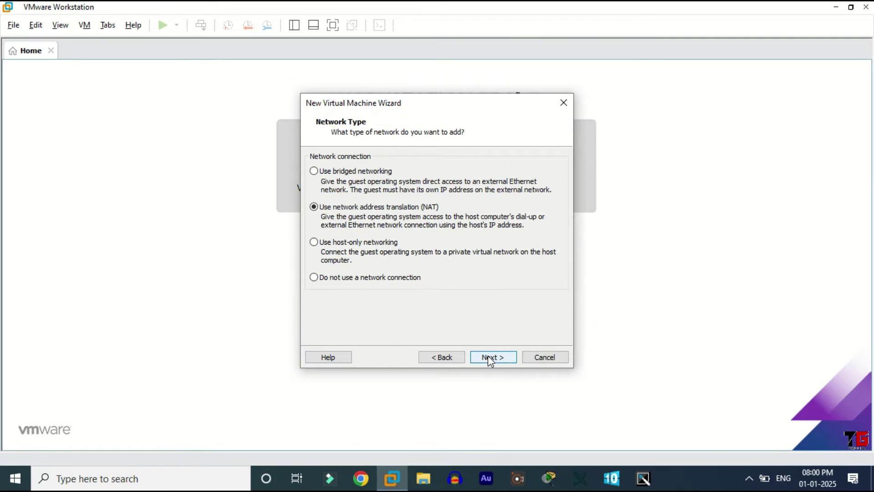
click(490, 359)
click(490, 358)
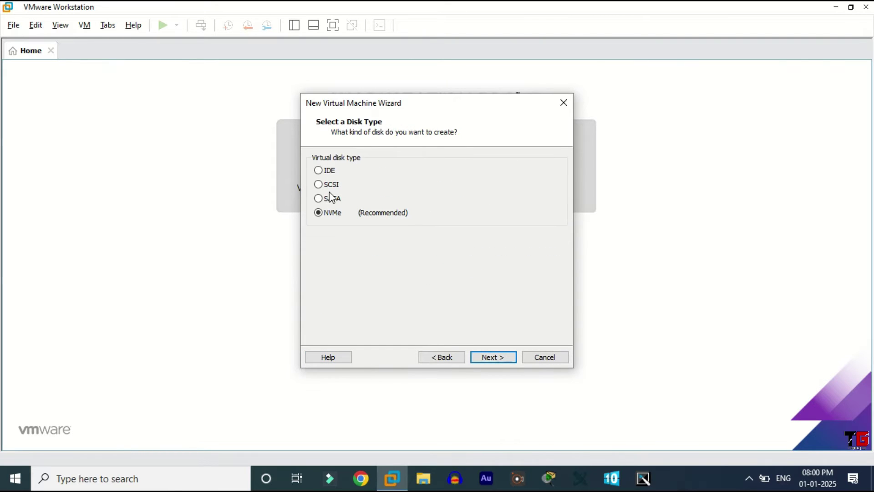
Add a new 500 GB SCSI virtual disk stored as a single file and finish creating the virtual machine.
click(329, 184)
click(505, 360)
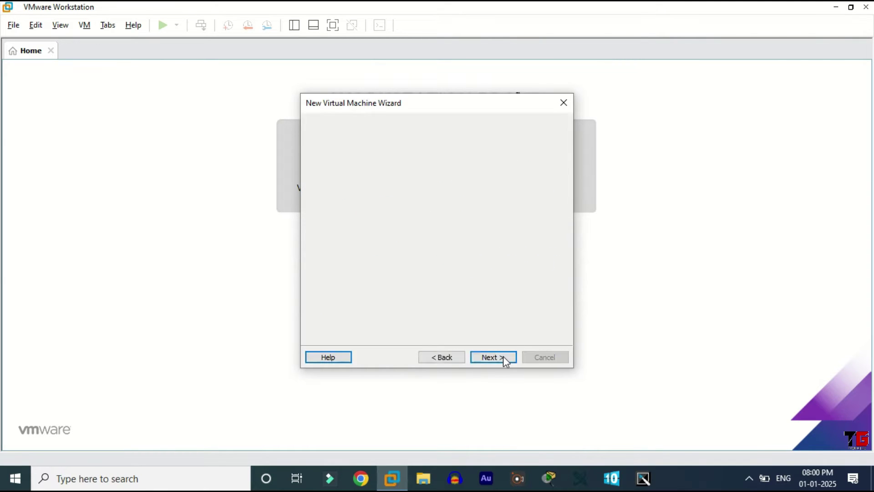
click(504, 359)
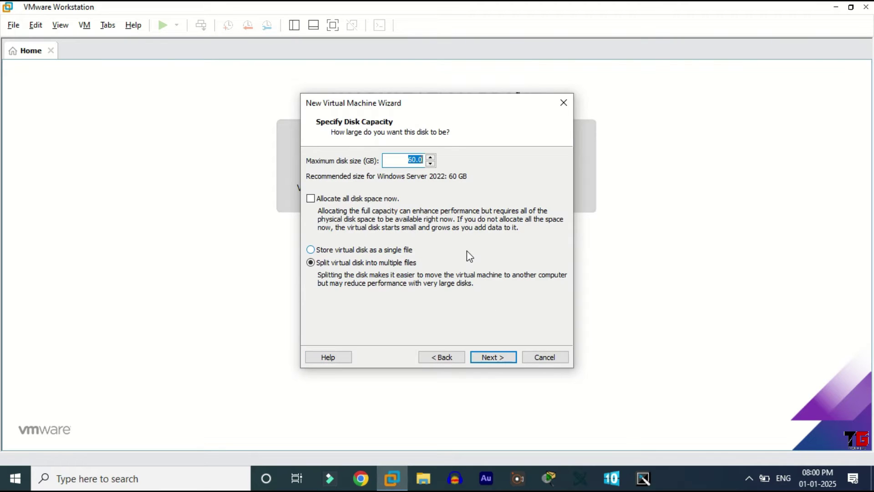
text(500)
click(384, 250)
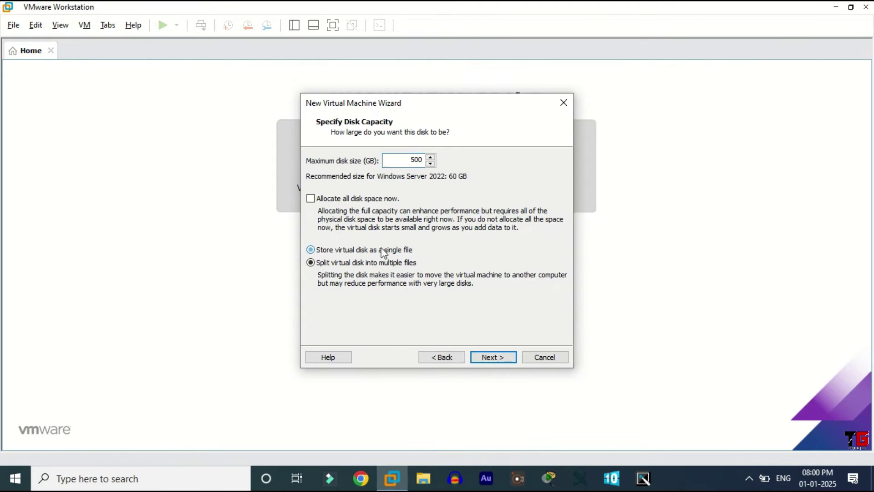
click(488, 358)
click(491, 358)
click(490, 358)
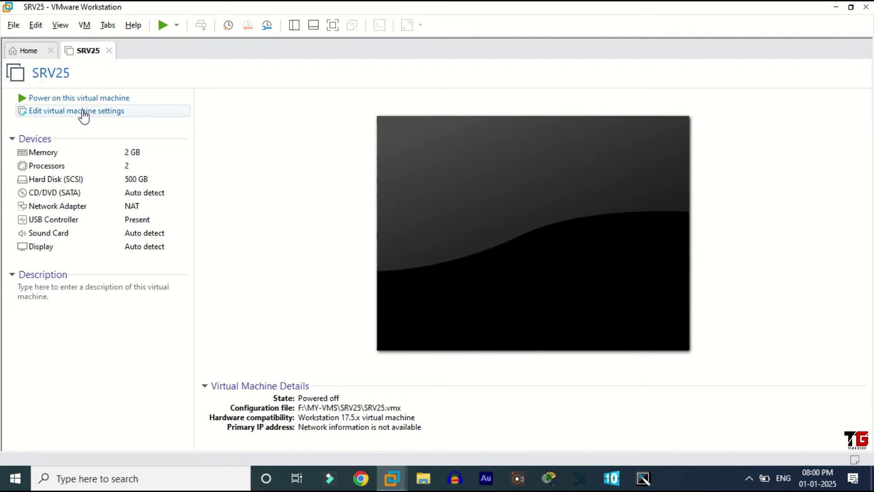
Enable reporting battery information to the guest in the power options of SRV25's settings.
click(84, 111)
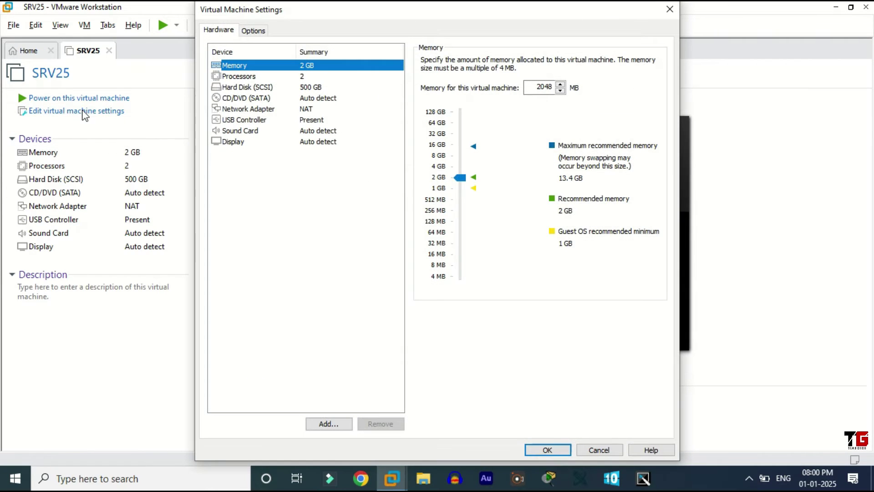
click(258, 32)
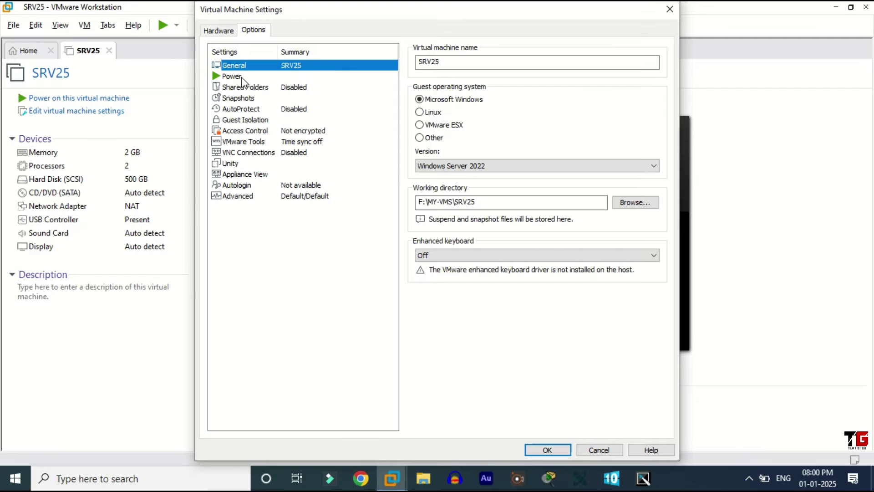
click(242, 77)
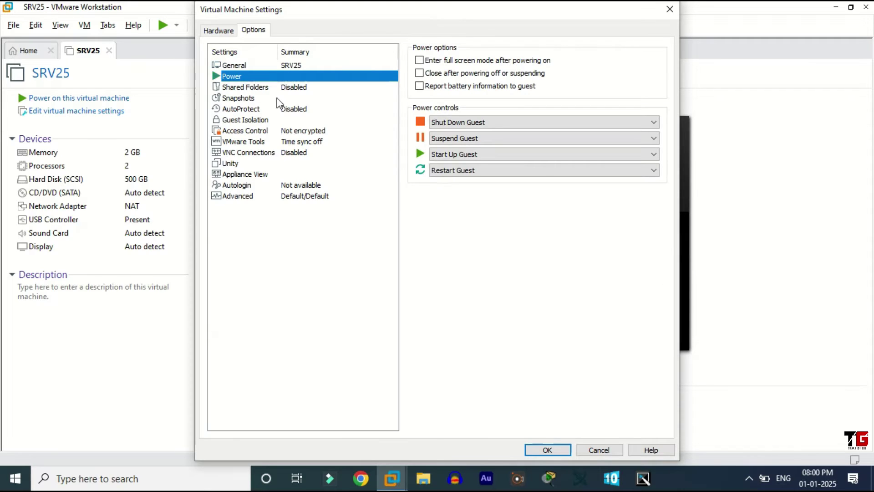
click(419, 86)
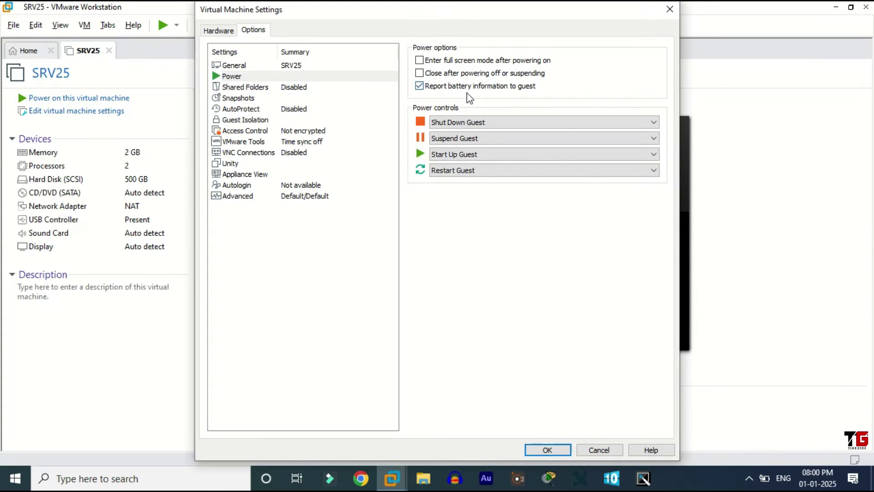
Connect the CD/DVD drive to the Windows Server 2025 ISO image on drive E and save the virtual machine settings.
click(223, 30)
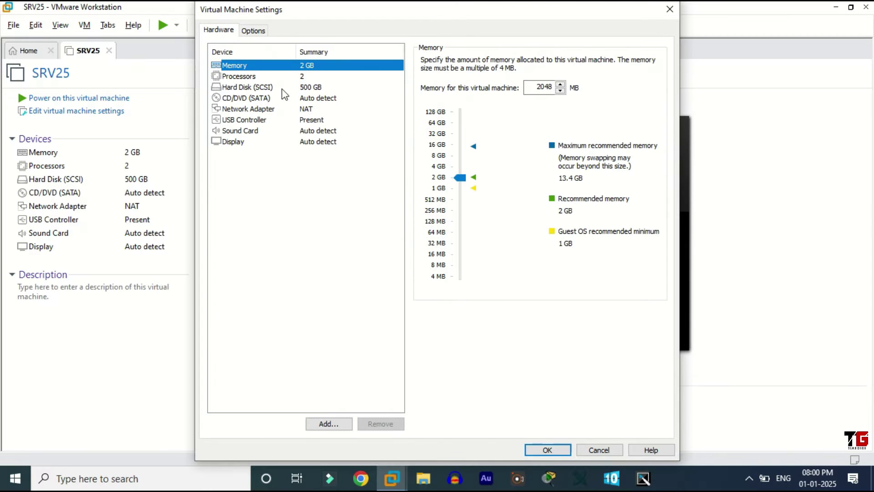
click(267, 98)
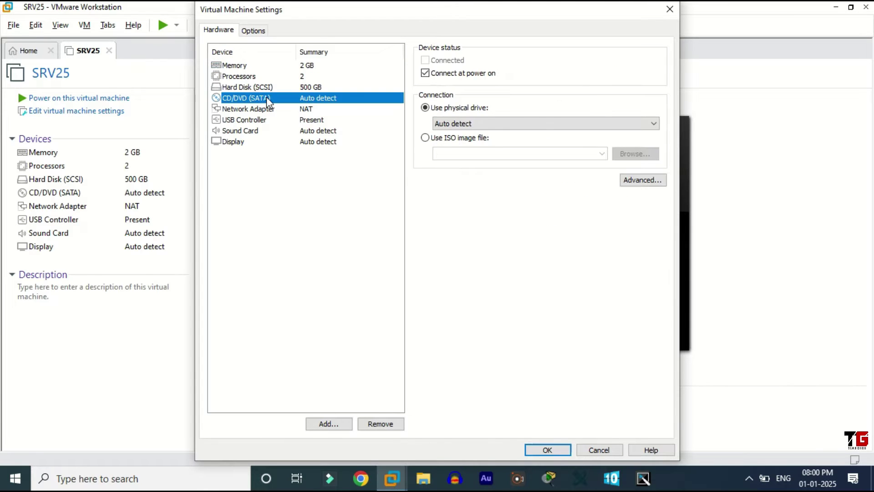
click(444, 139)
click(638, 155)
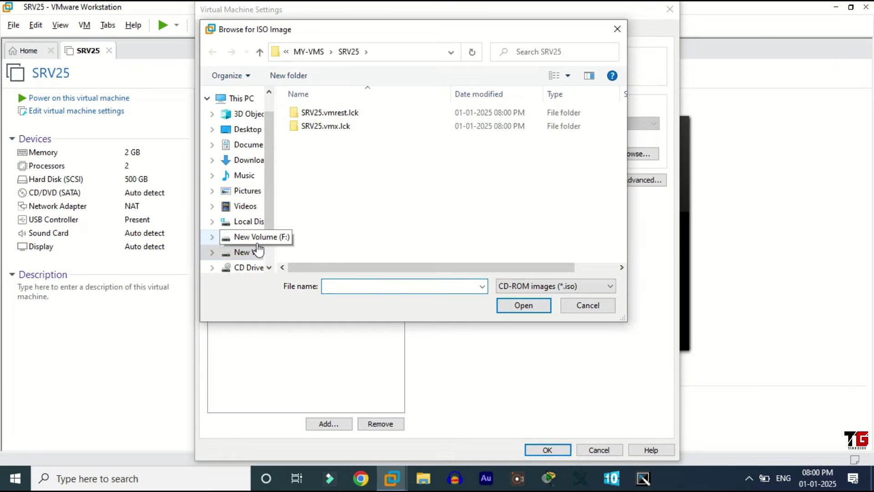
click(258, 241)
double_click(323, 219)
scroll(342, 201, down, 10)
click(320, 187)
click(519, 304)
click(559, 449)
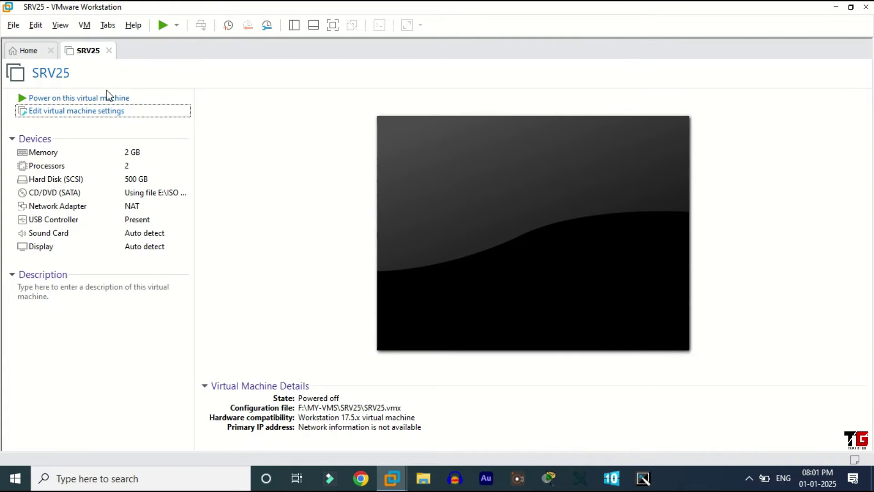
Power on the SRV25 virtual machine and display it in full screen mode.
click(107, 97)
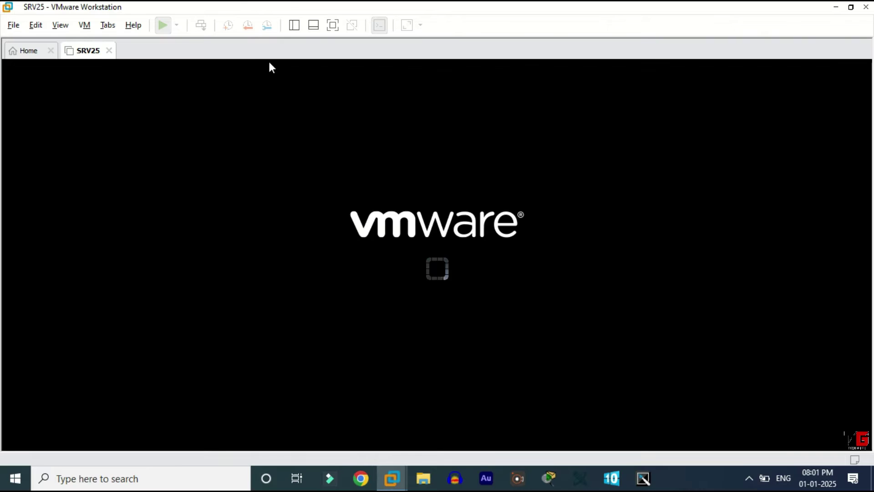
click(333, 26)
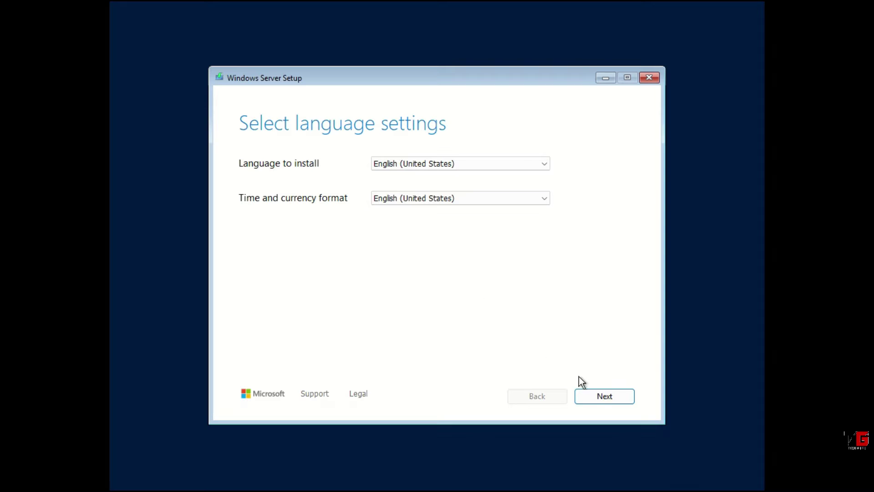
Keep English (United States) and the US keyboard in setup, and choose Install Windows Server, agreeing that everything will be deleted.
click(590, 394)
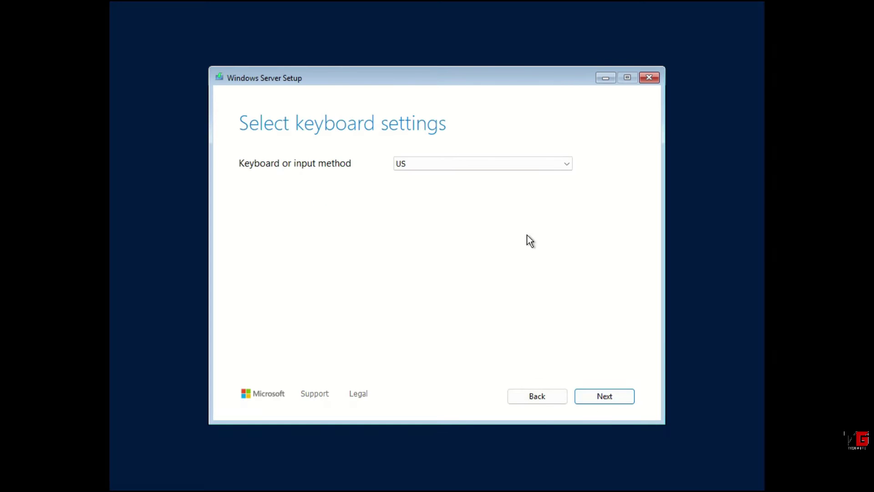
click(611, 395)
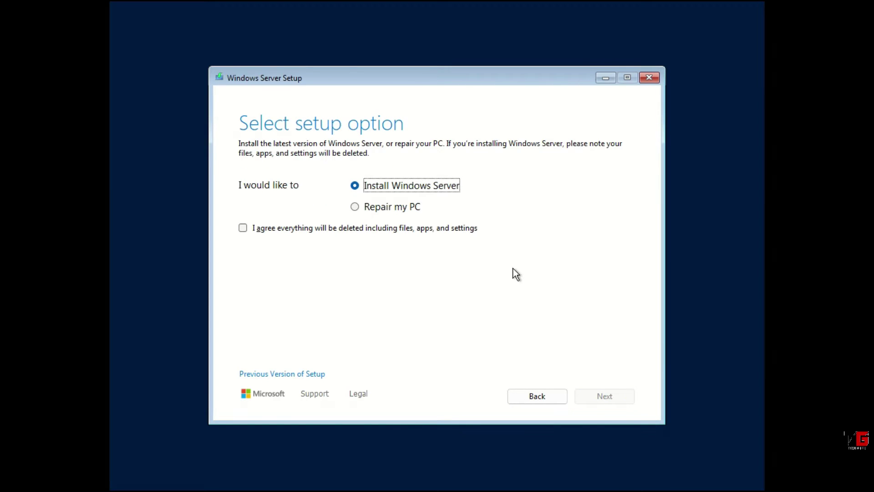
click(243, 228)
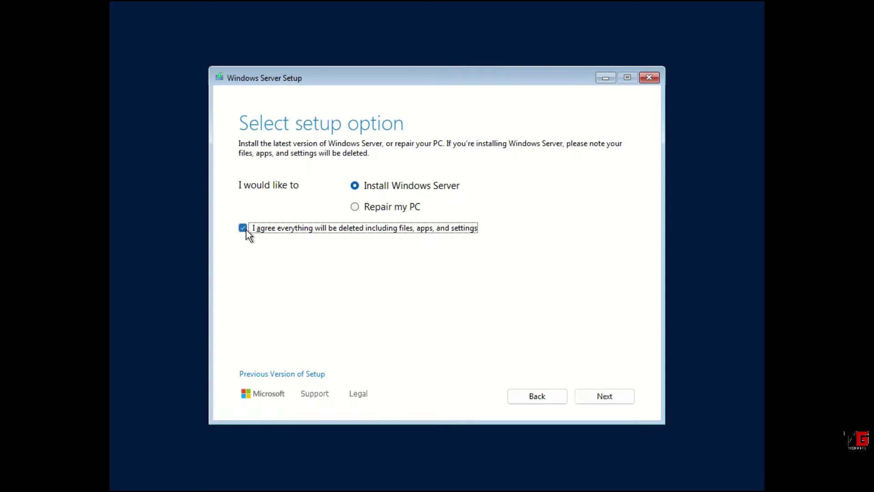
click(619, 394)
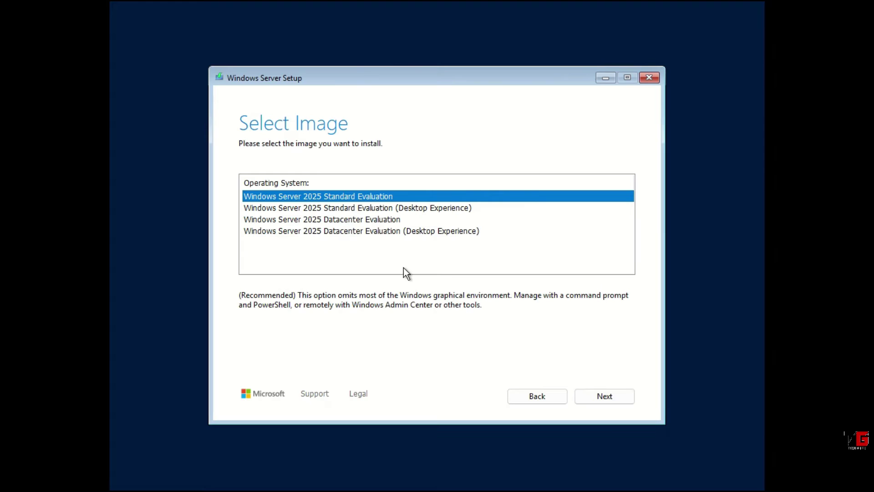
Select the Windows Server 2025 Datacenter Evaluation (Desktop Experience) image and accept the license terms.
click(366, 231)
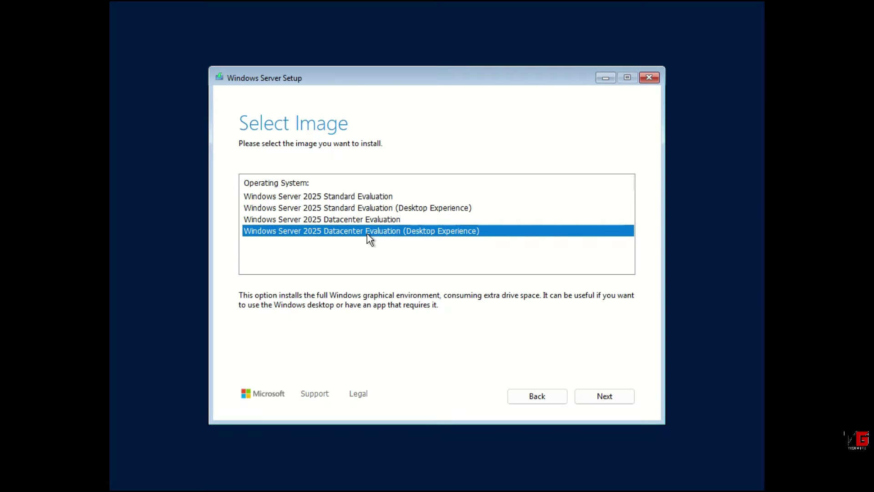
click(584, 394)
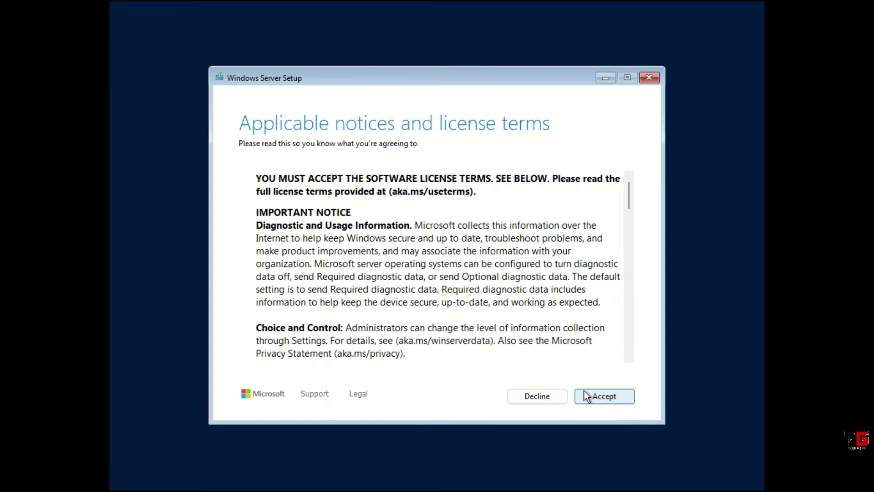
click(592, 398)
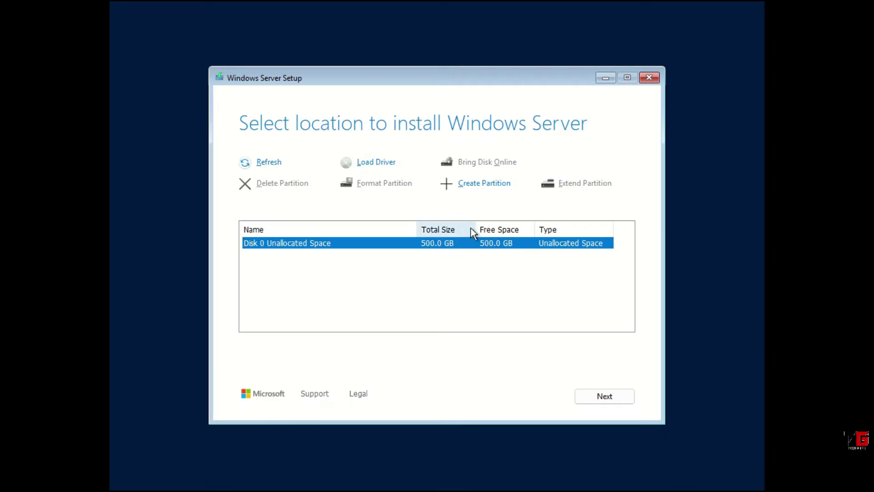
Create a 100000 MB partition in the unallocated space of Disk 0.
click(486, 185)
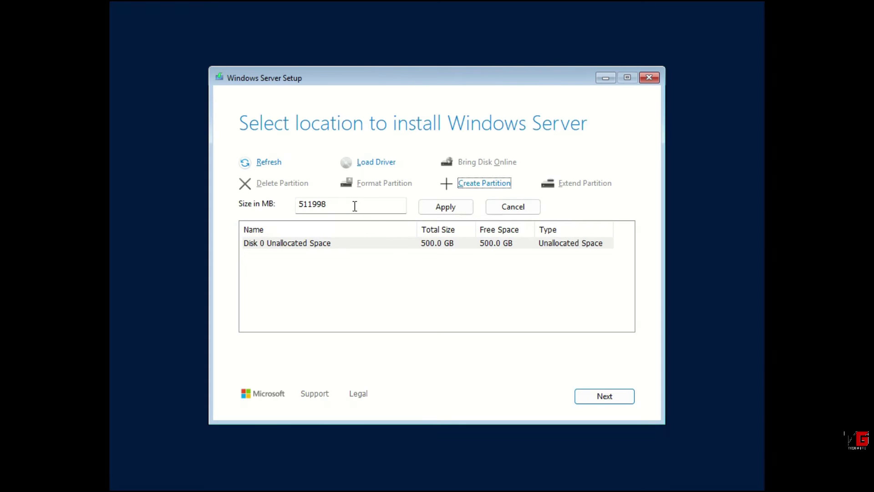
drag(353, 205, 239, 212)
text(1)
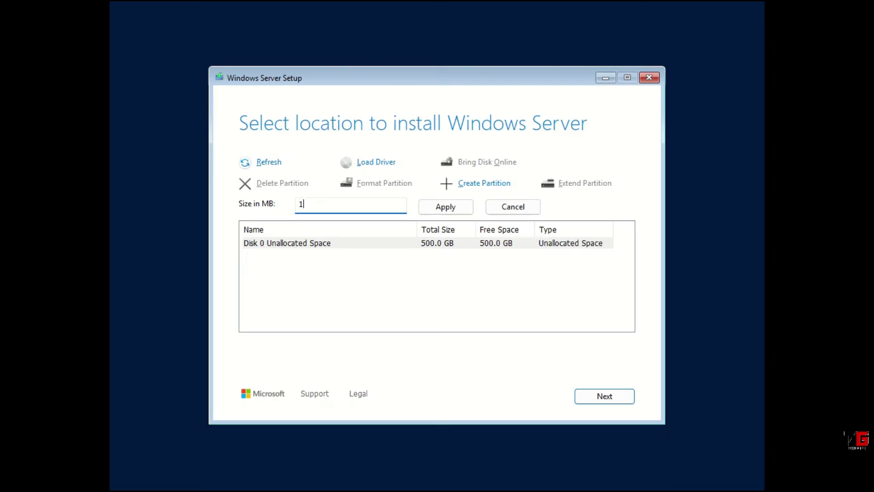
text(00000)
click(450, 205)
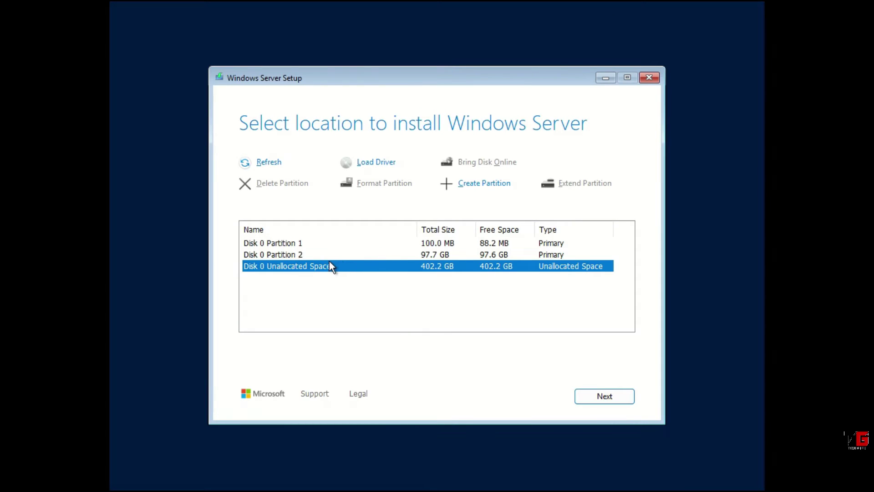
Choose Disk 0 Partition 2 as the install location and start the Windows Server installation.
click(324, 255)
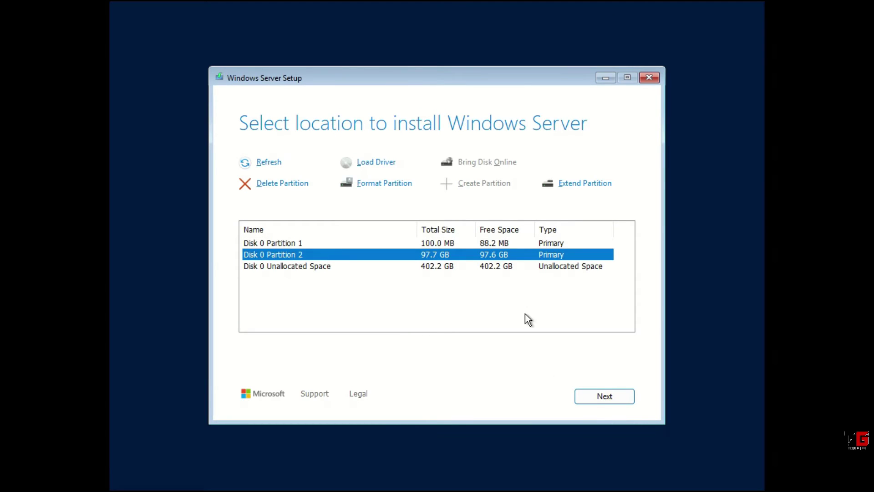
click(604, 397)
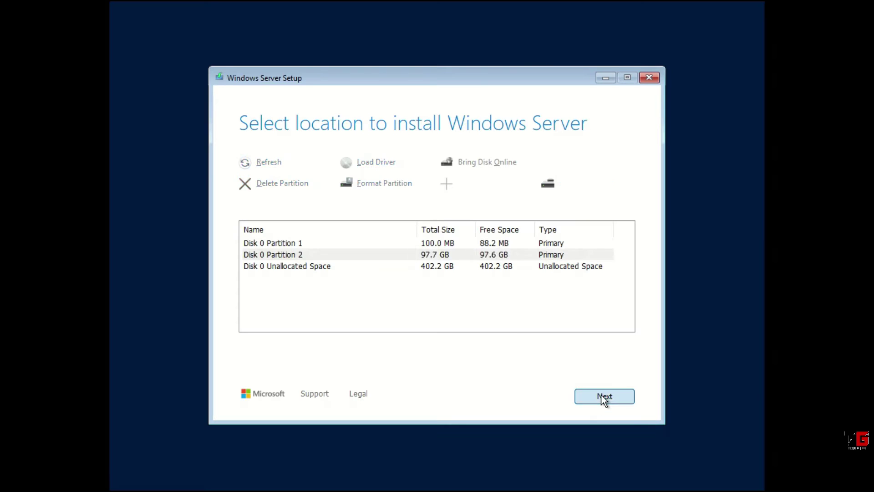
click(604, 396)
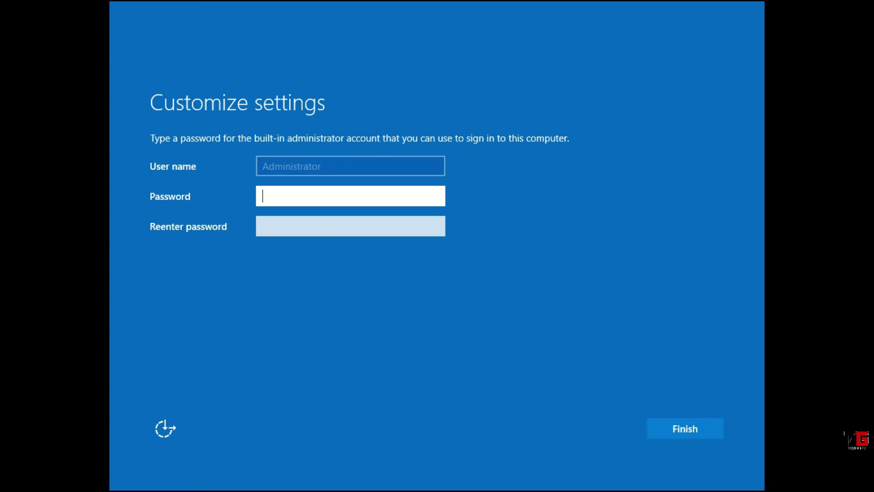
Set and confirm the password for the built-in Administrator account and finish the setup customization.
text(•••••••)
key(Tab)
text(••••••)
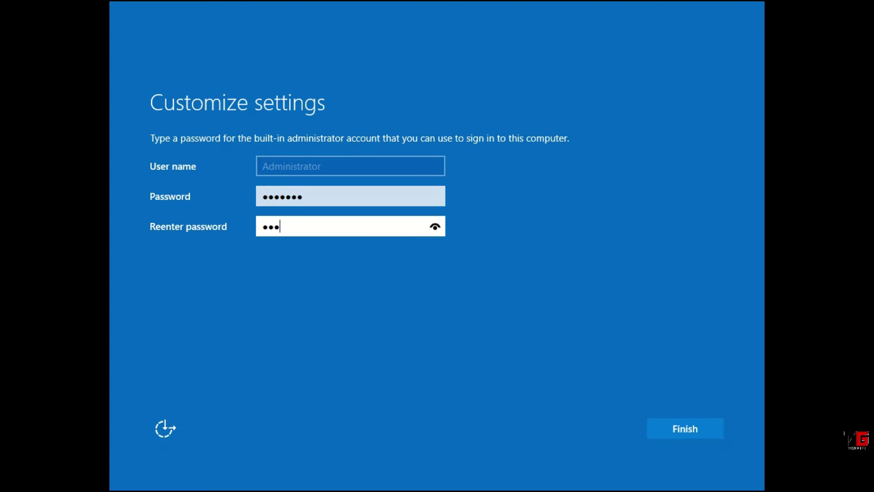
text(•)
click(684, 427)
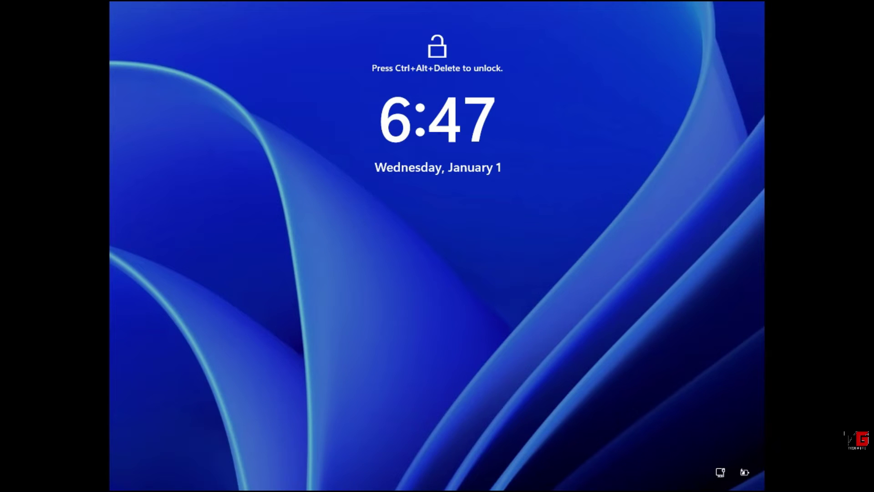
Unlock the server and sign in as Administrator with the account password.
key(ctrl+alt+Delete)
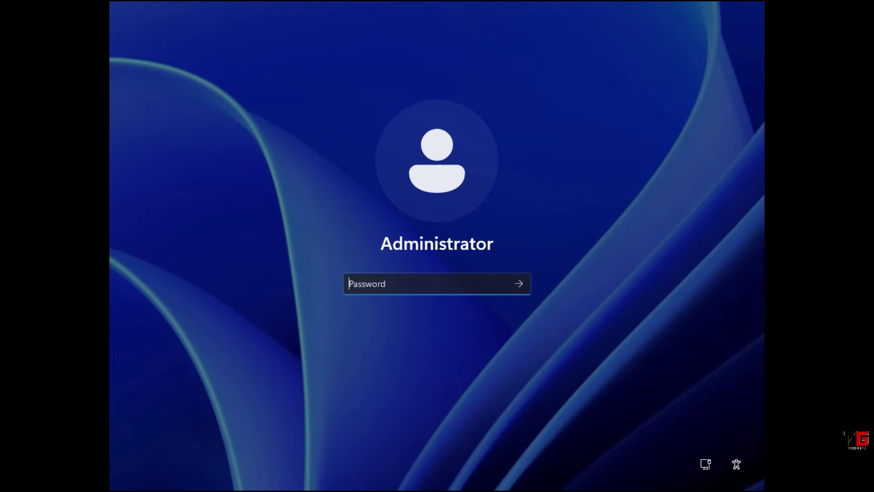
text(●●●●●●●)
key(Return)
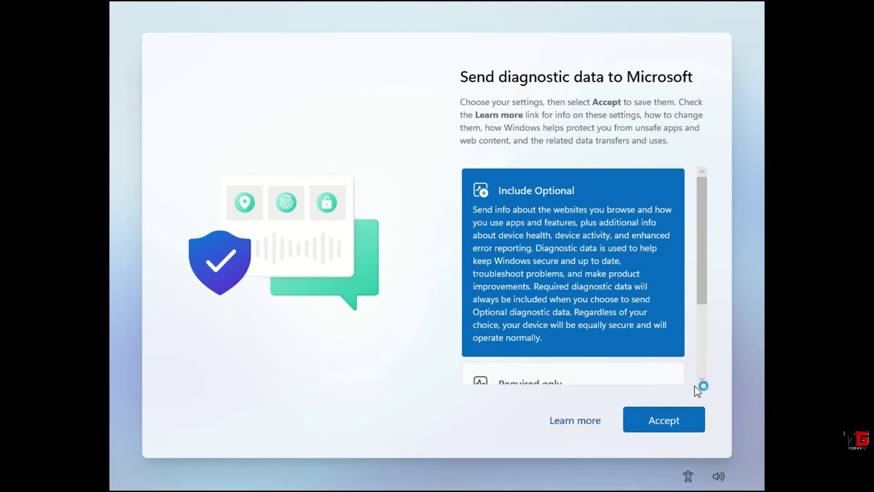
Accept sending diagnostic data with Include Optional selected, and dismiss the pop-up message in Server Manager.
click(678, 410)
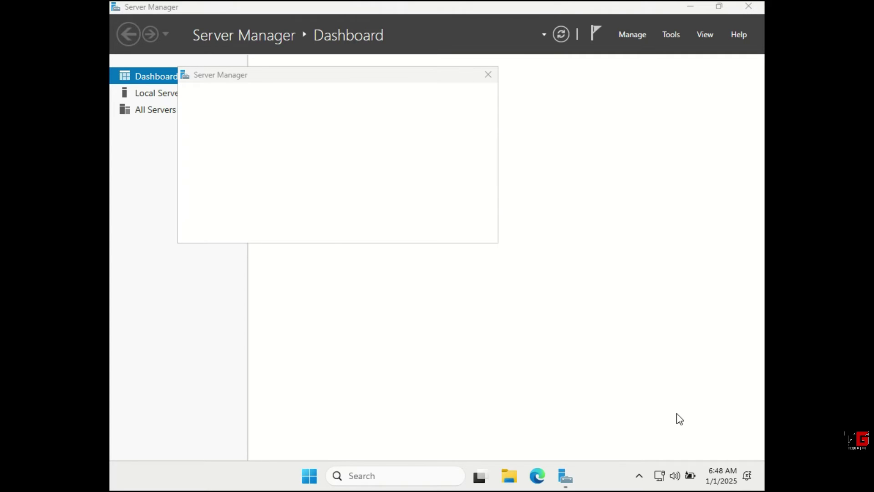
click(204, 220)
click(488, 74)
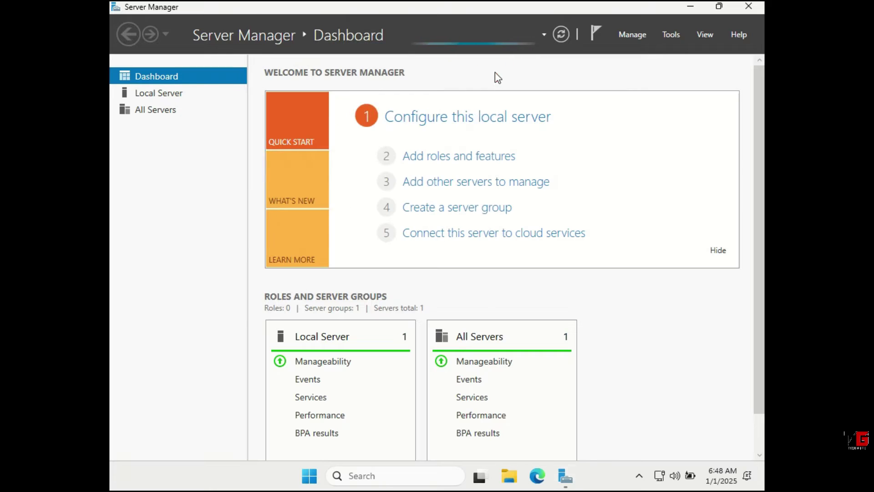
Start the VMware Tools installation for the SRV25 virtual machine and close Server Manager in the guest.
mouse_move(255, 3)
click(182, 7)
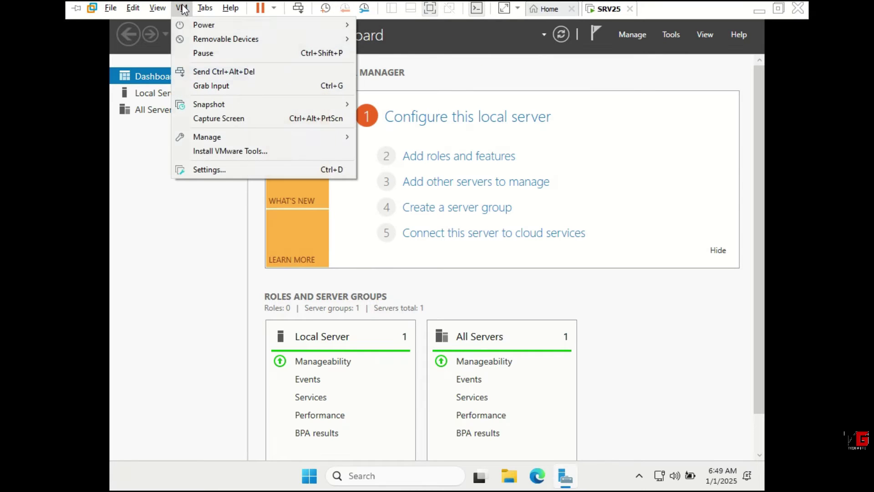
click(268, 151)
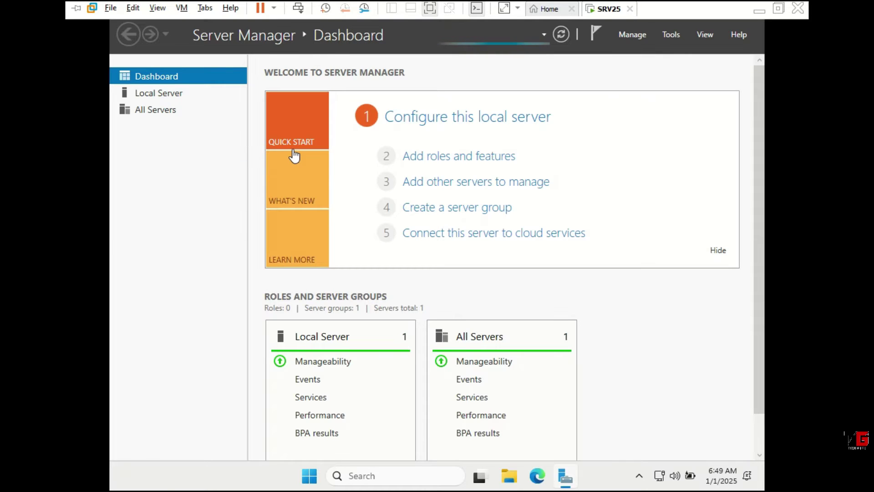
click(653, 113)
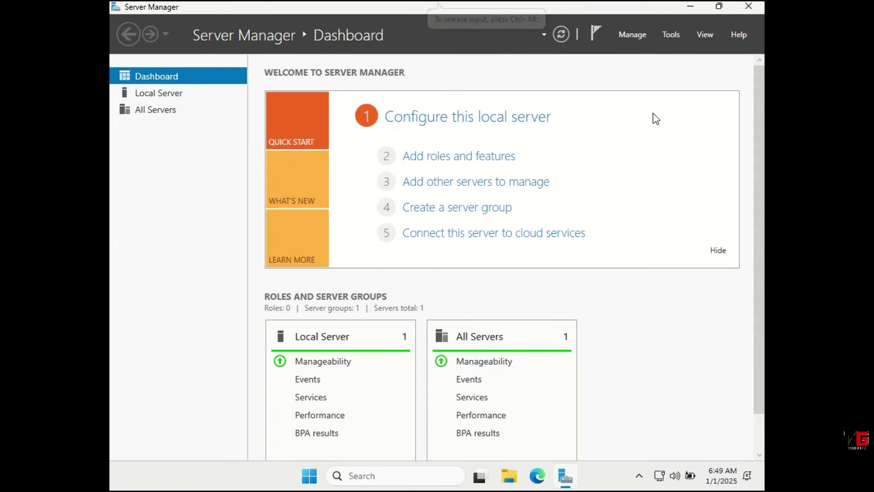
click(753, 9)
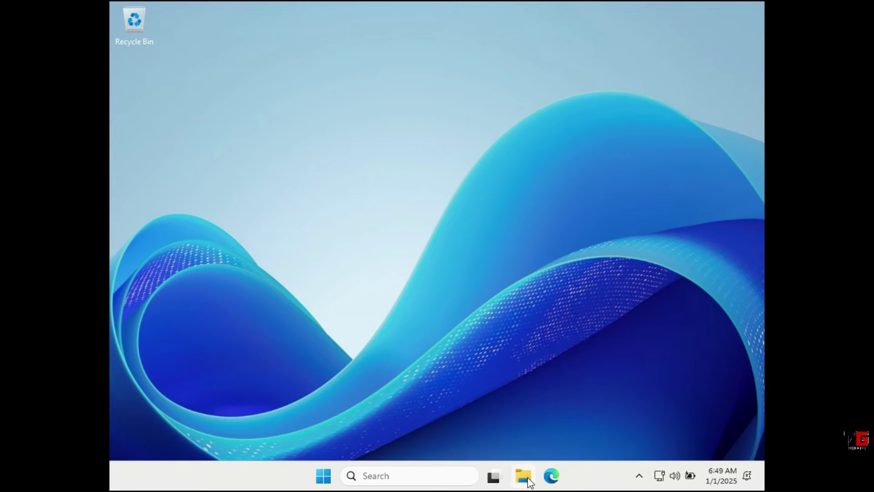
Launch the VMware Tools installer from DVD Drive (D:) in This PC and close File Explorer.
click(528, 478)
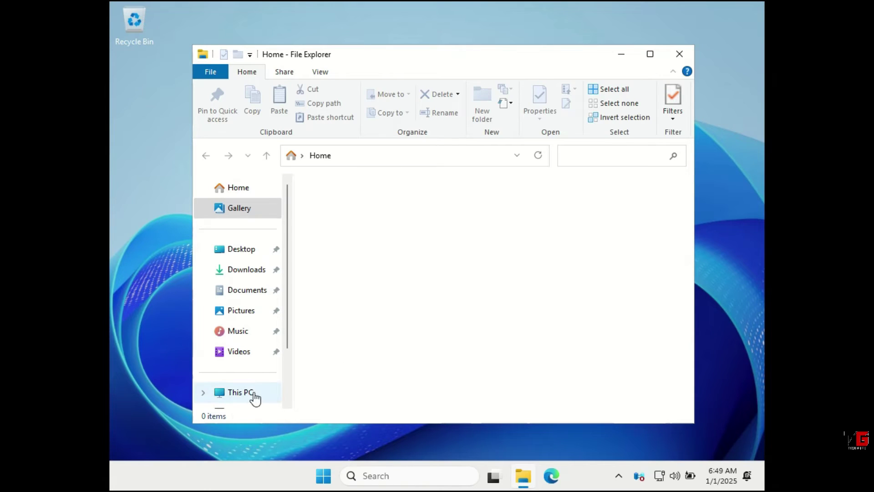
click(253, 399)
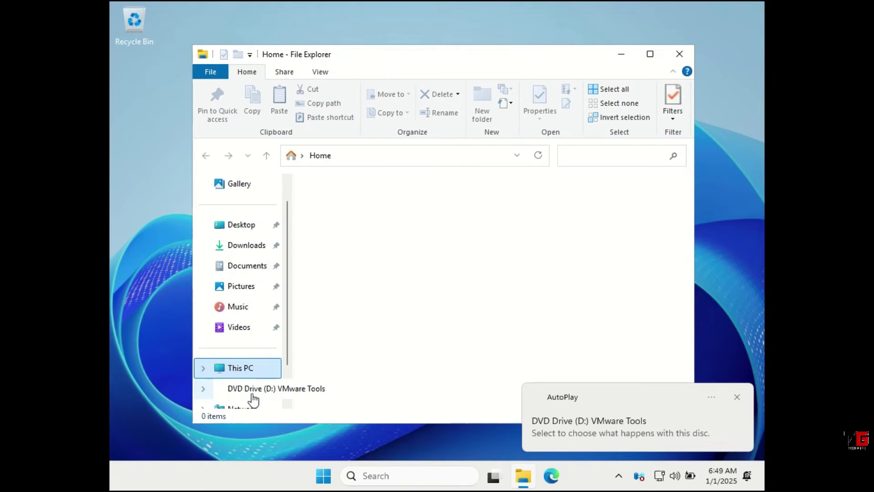
click(737, 397)
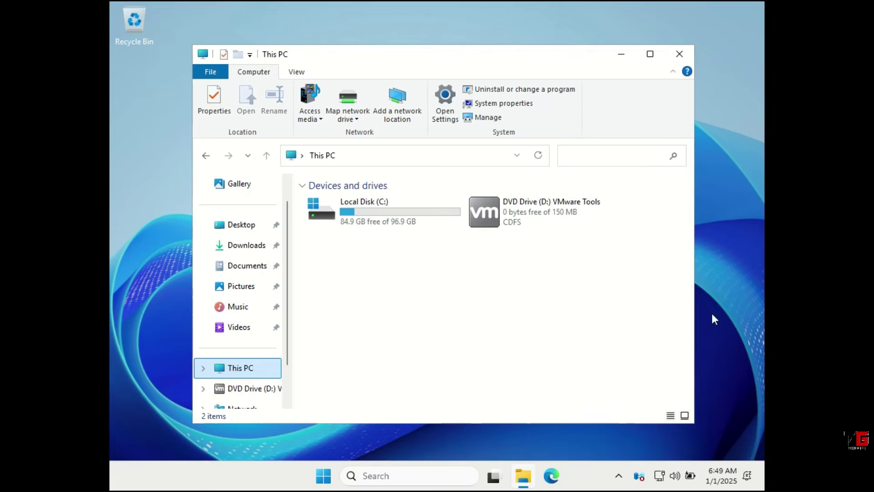
click(556, 217)
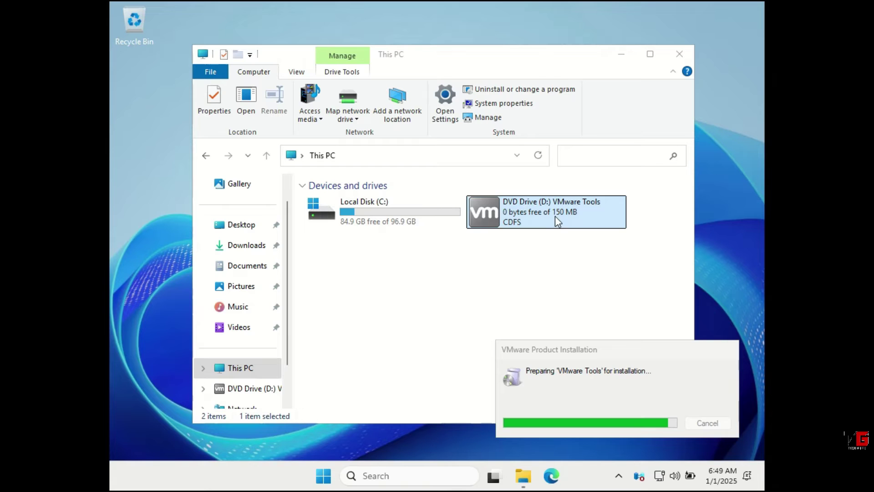
click(679, 58)
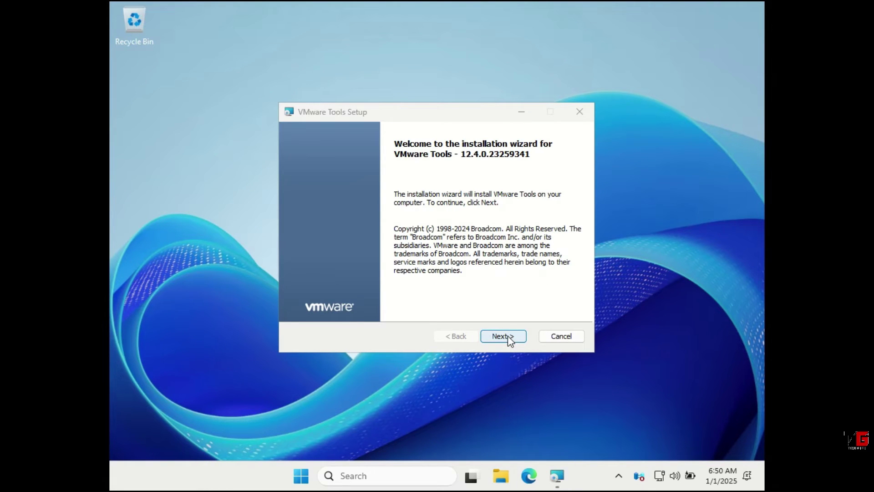
Install VMware Tools with the Complete setup type, finish the wizard, and decline the immediate restart.
click(507, 334)
click(346, 236)
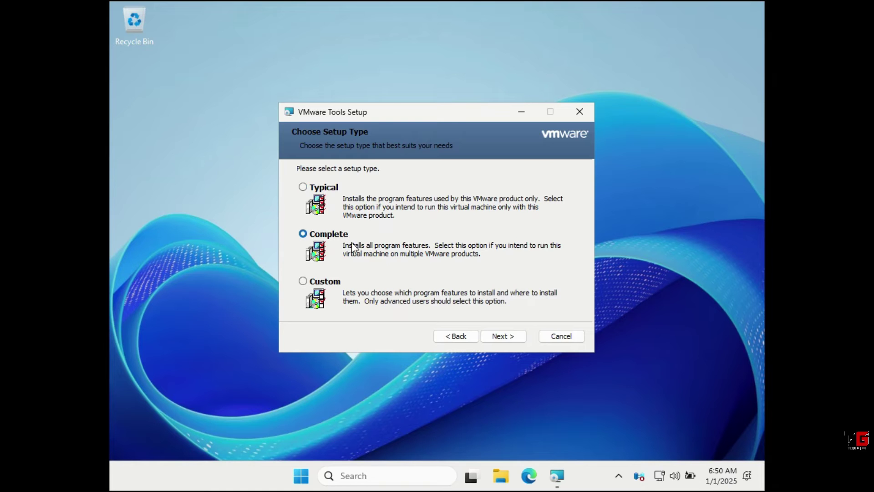
click(506, 337)
click(507, 337)
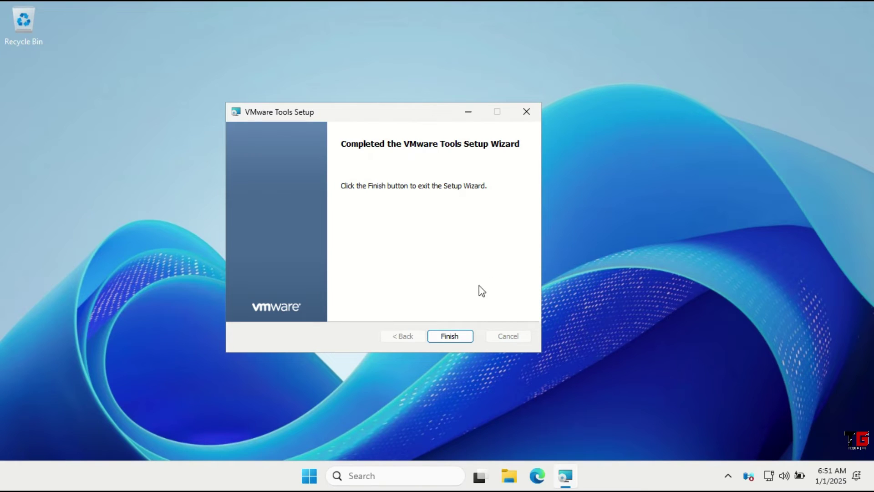
click(448, 335)
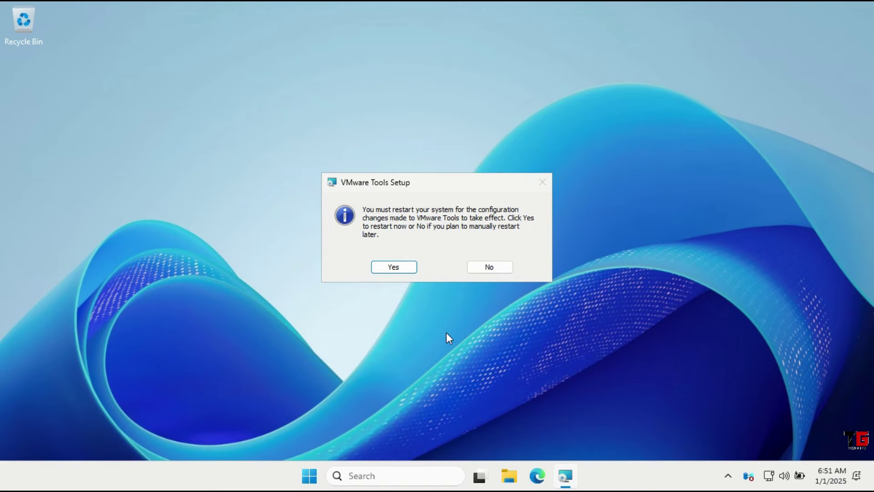
click(492, 266)
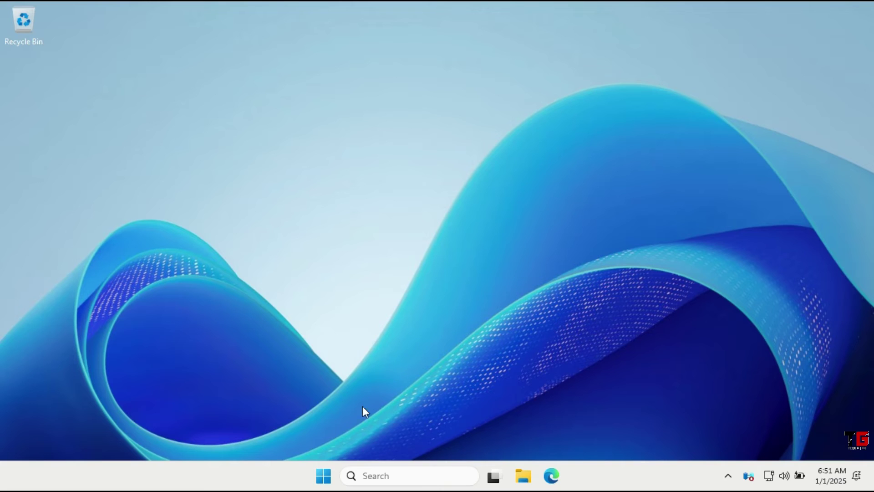
Open Server Manager and display the Local Server configuration properties.
click(324, 475)
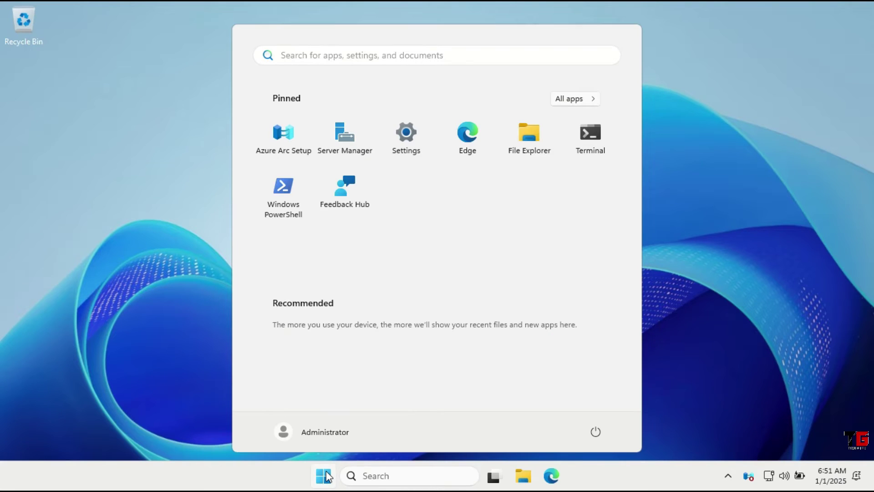
click(348, 144)
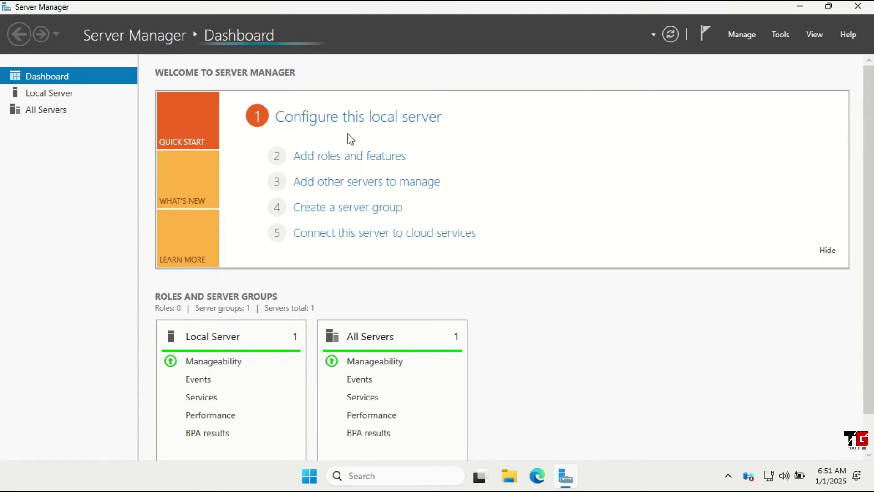
click(371, 123)
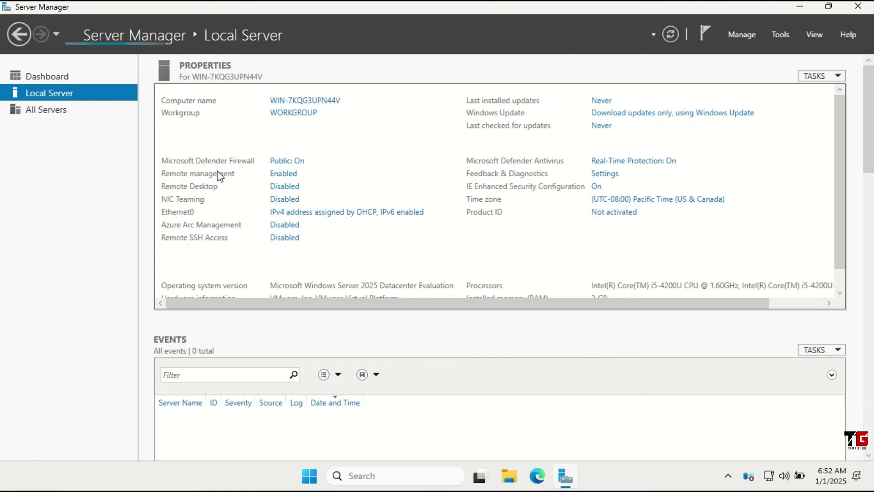
Open the Microsoft Defender Firewall settings from the server properties and turn off the firewall for the domain network.
click(286, 161)
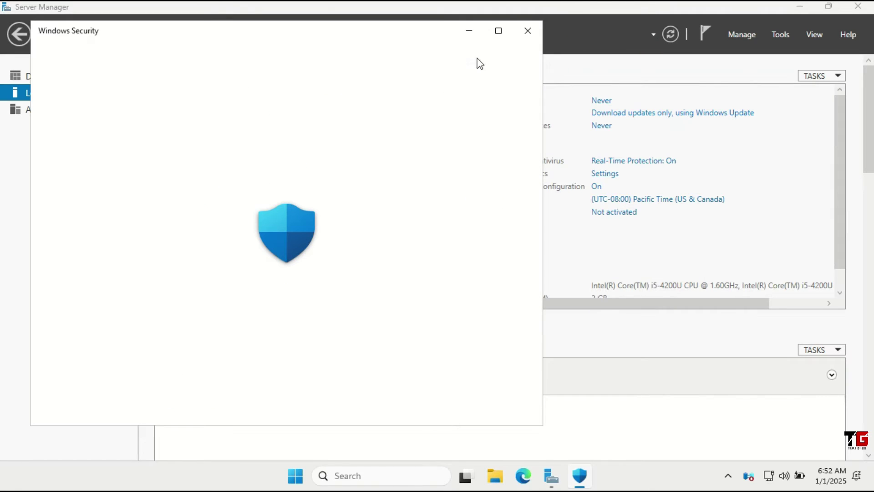
click(498, 31)
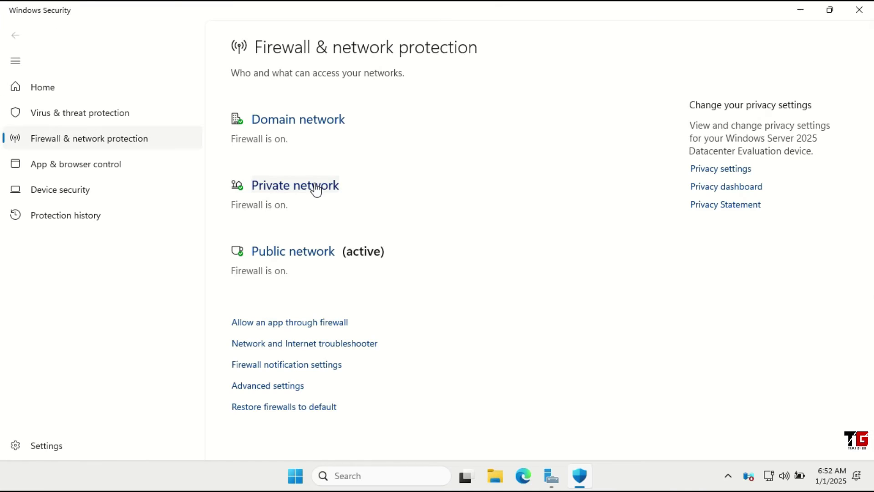
click(303, 122)
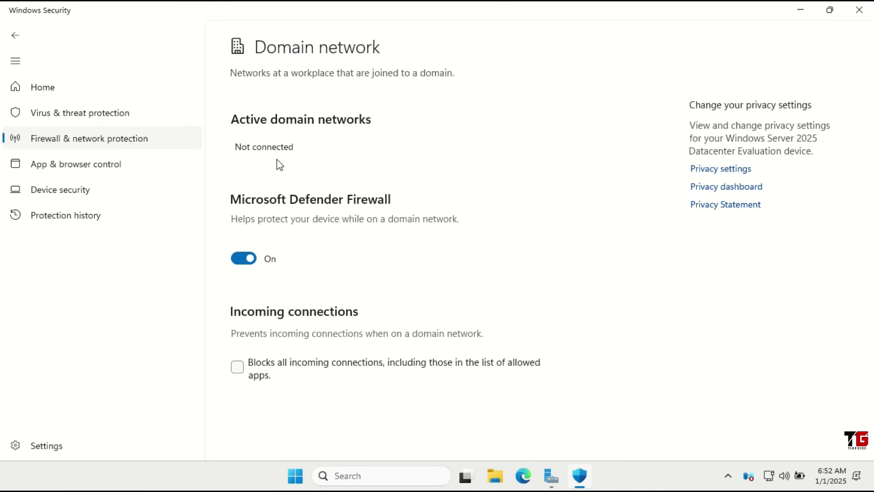
click(244, 258)
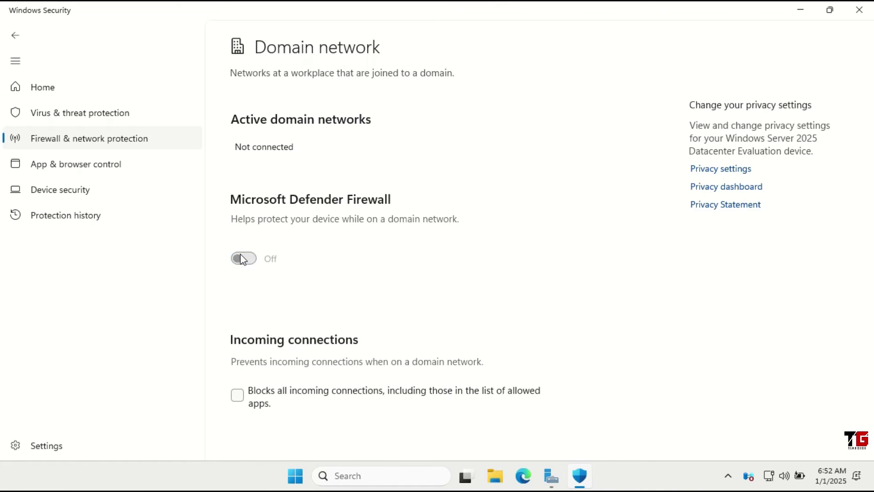
click(17, 37)
Turn off Microsoft Defender Firewall for the private network and return to the firewall overview.
click(297, 233)
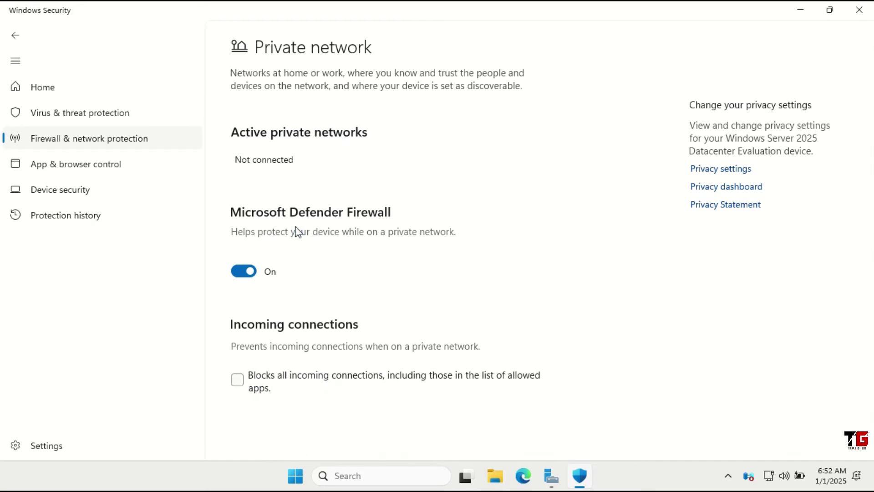
click(244, 271)
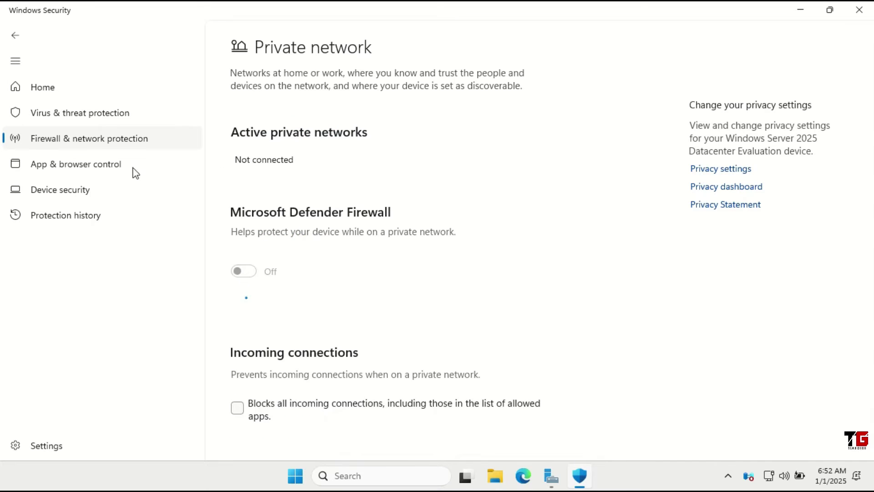
click(15, 35)
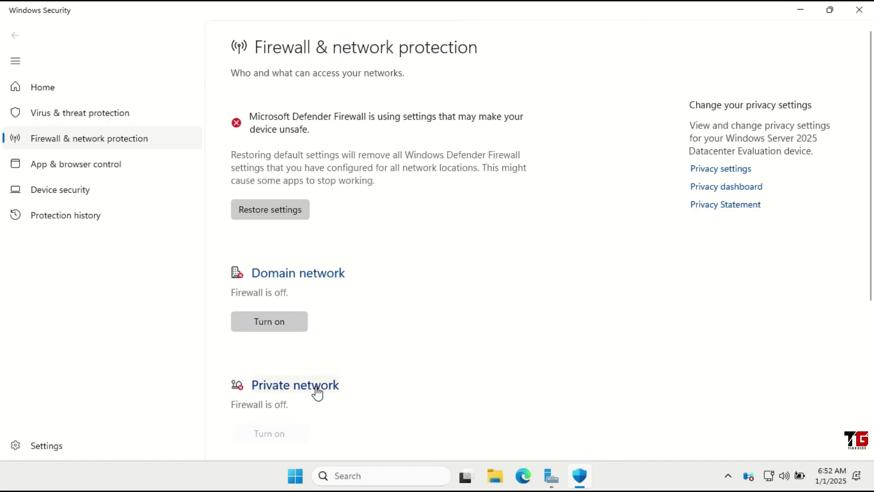
Turn off Microsoft Defender Firewall for the public network and close Windows Security.
scroll(319, 383, down, 3)
click(321, 370)
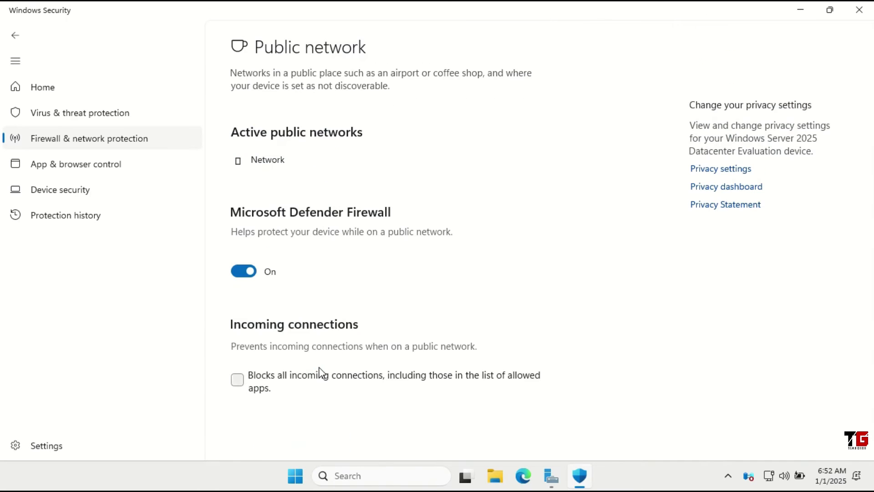
click(242, 271)
click(18, 37)
click(860, 11)
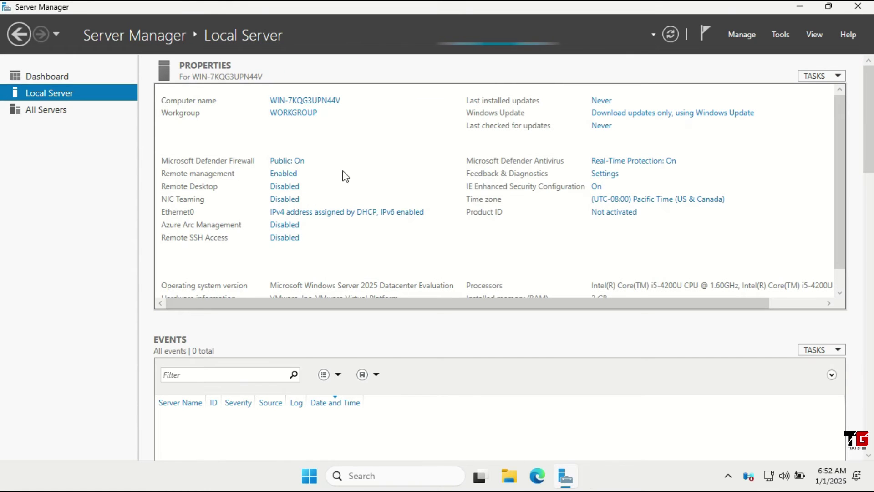
Enable Remote Desktop by allowing remote connections to this computer, accepting the firewall exception notice.
click(285, 186)
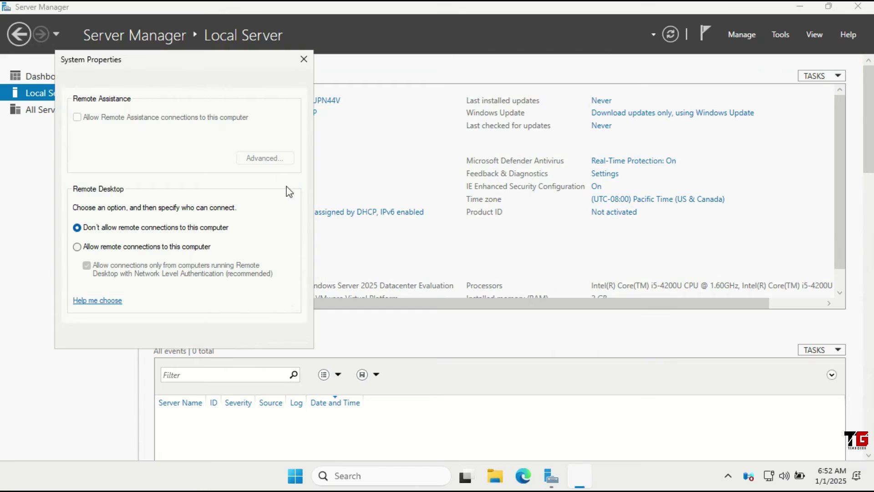
click(77, 248)
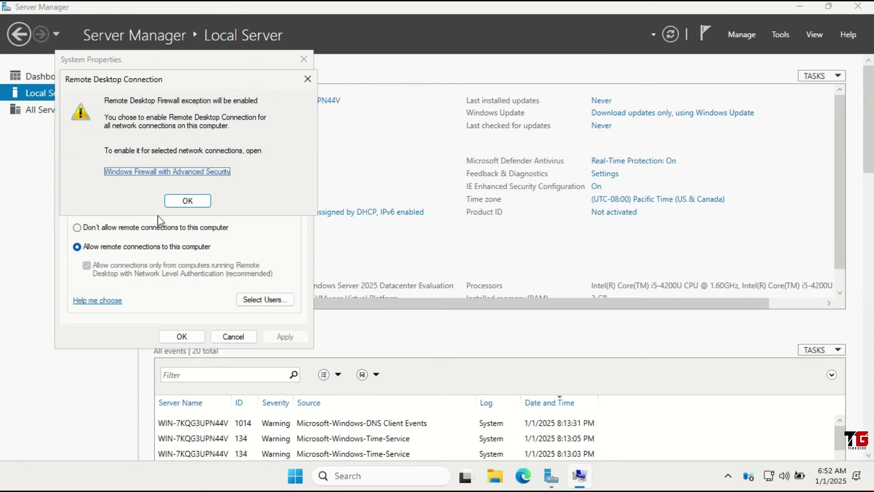
click(188, 201)
click(188, 336)
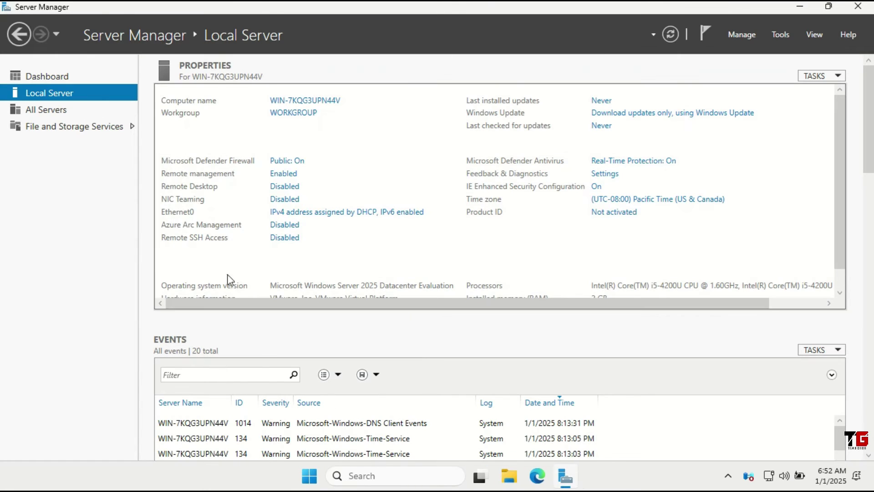
Open the Ethernet0 adapter properties and disable Internet Protocol Version 6 (TCP/IPv6).
click(323, 213)
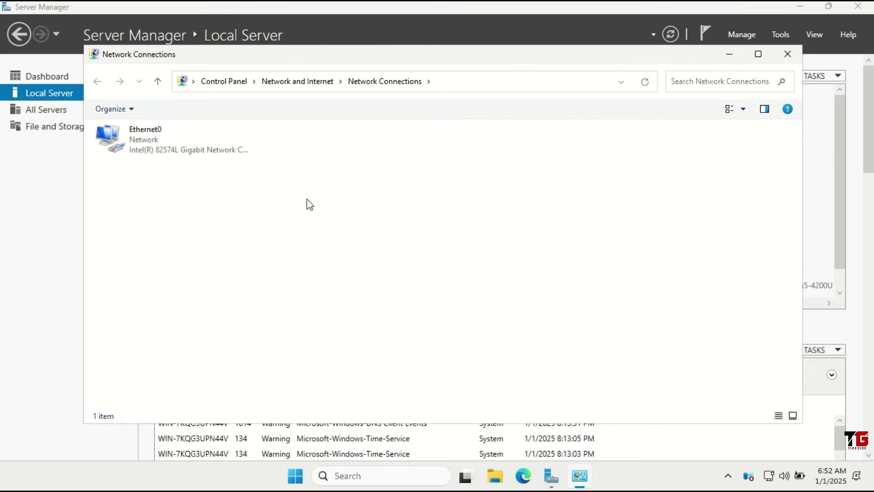
right_click(141, 137)
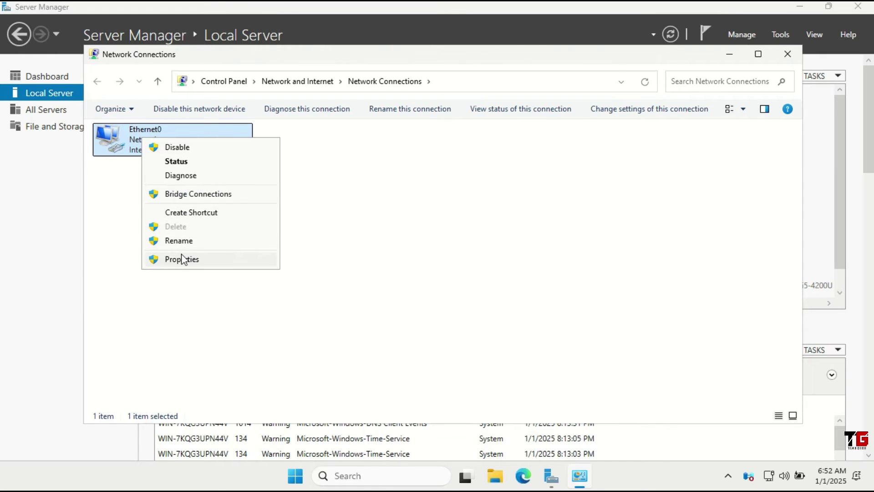
click(182, 259)
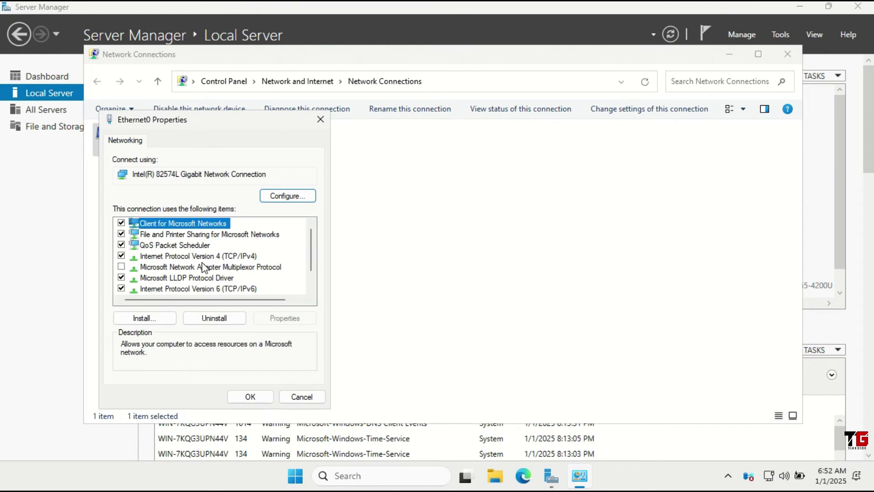
click(121, 288)
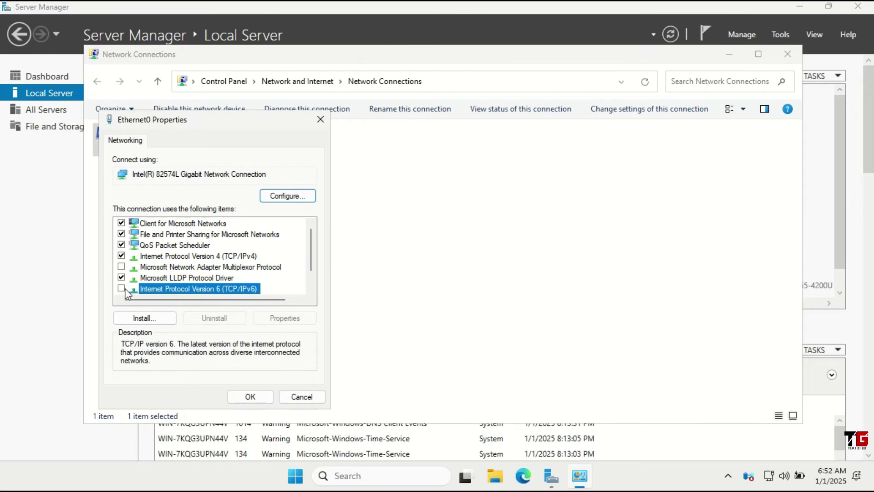
Assign Ethernet0 the static IPv4 address 10.0.0.2 with subnet mask 255.0.0.0.
click(207, 257)
click(272, 317)
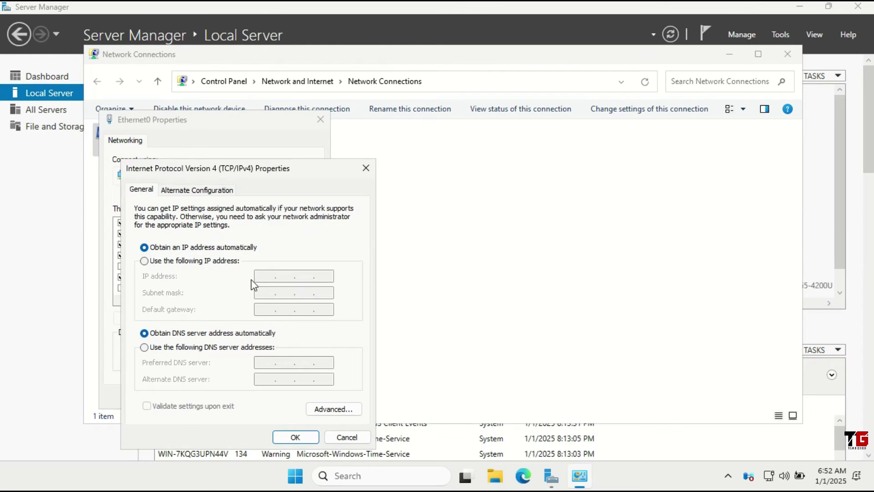
click(144, 260)
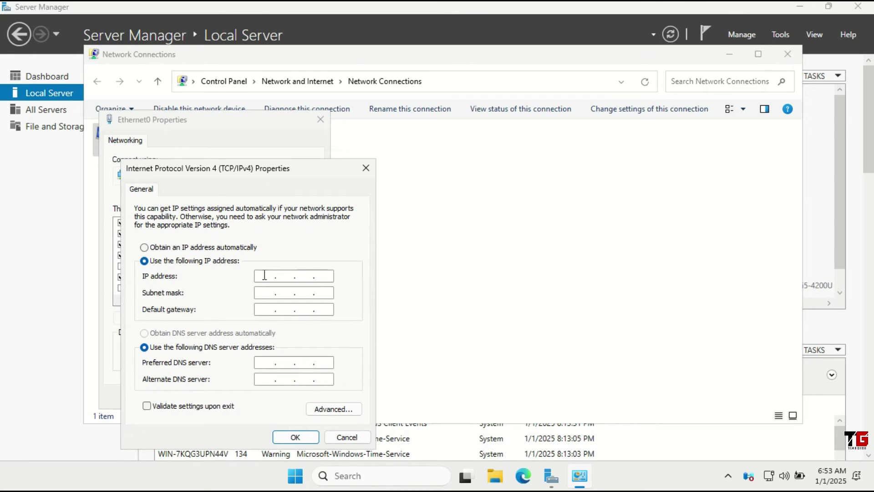
click(265, 275)
text(10.0.0.2)
key(Tab)
Leave the default gateway empty, set the preferred DNS server to 10.0.0.2, and save the adapter settings.
key(Tab)
key(Tab)
key(Tab)
text(10.0.0.2)
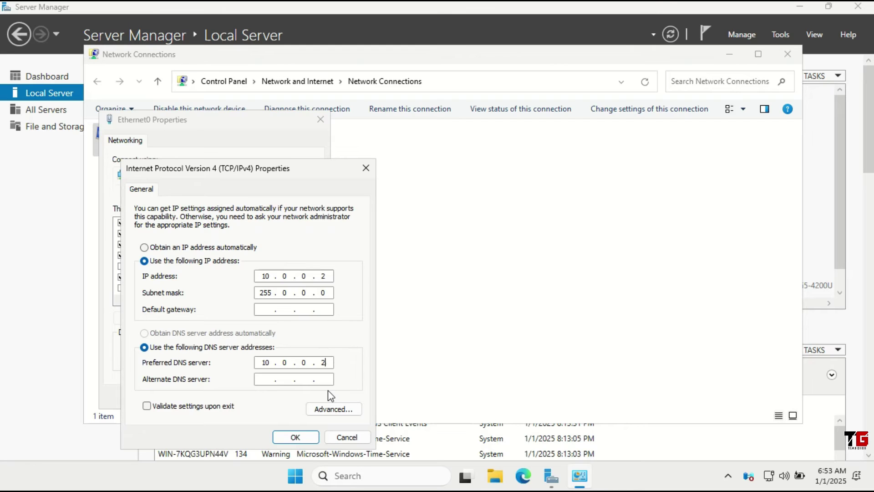
click(296, 437)
click(246, 397)
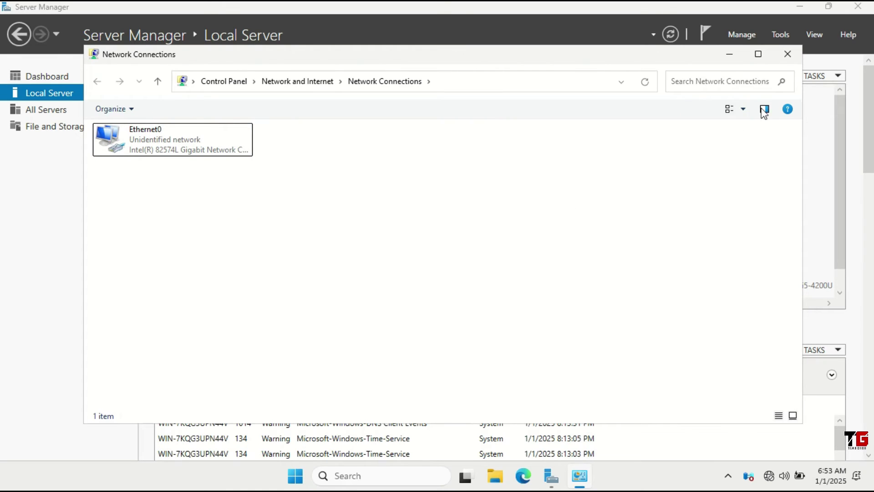
click(788, 53)
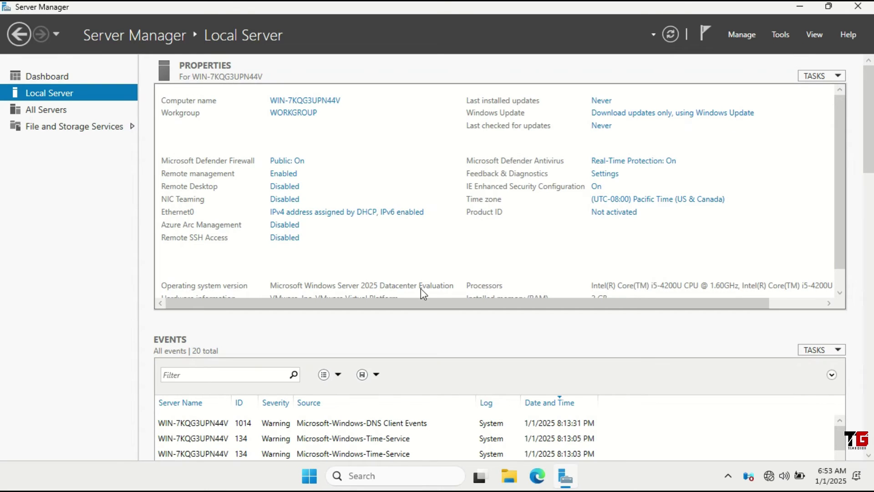
Change the server's time zone to (UTC+05:30) Chennai, Kolkata, Mumbai, New Delhi.
click(709, 205)
click(256, 253)
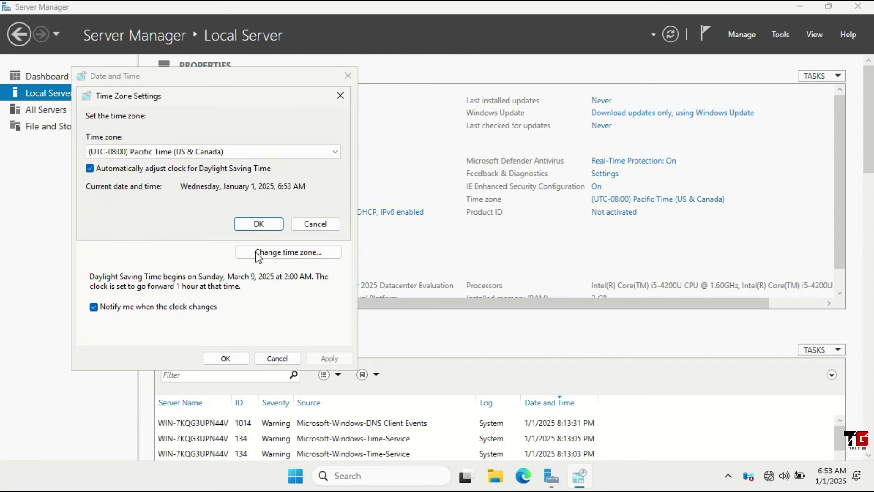
click(334, 152)
drag(336, 235, 338, 348)
click(291, 325)
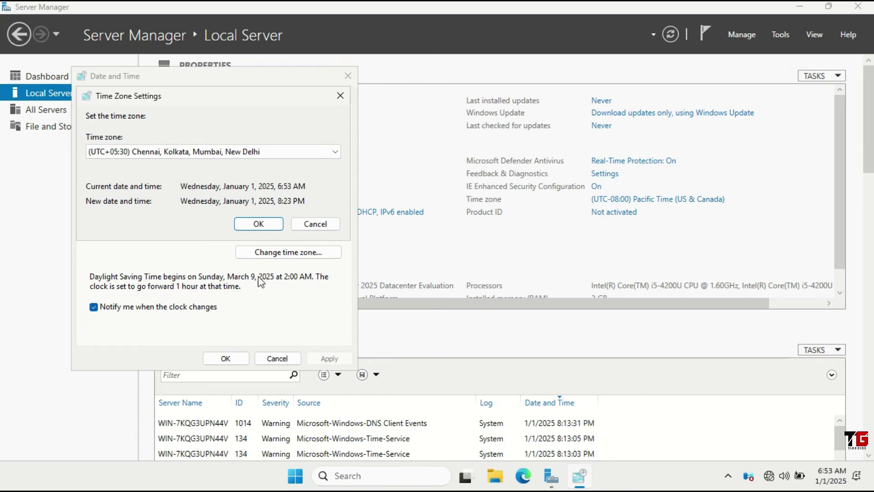
click(250, 224)
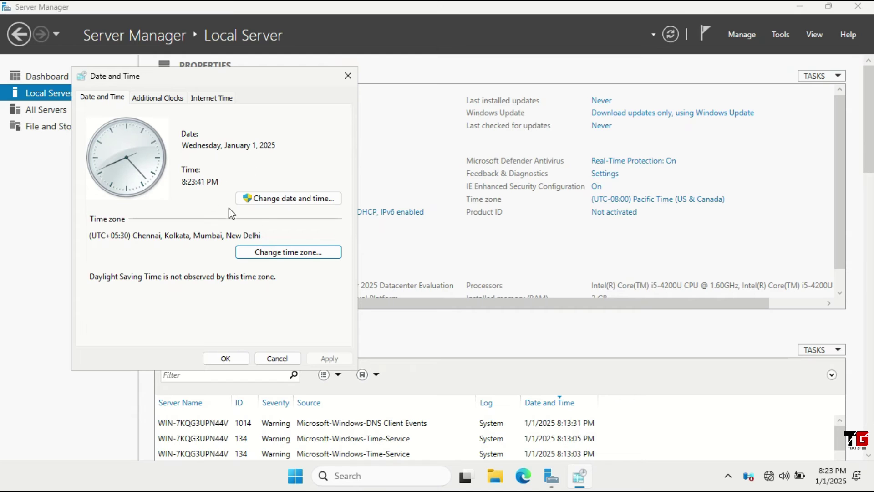
click(239, 359)
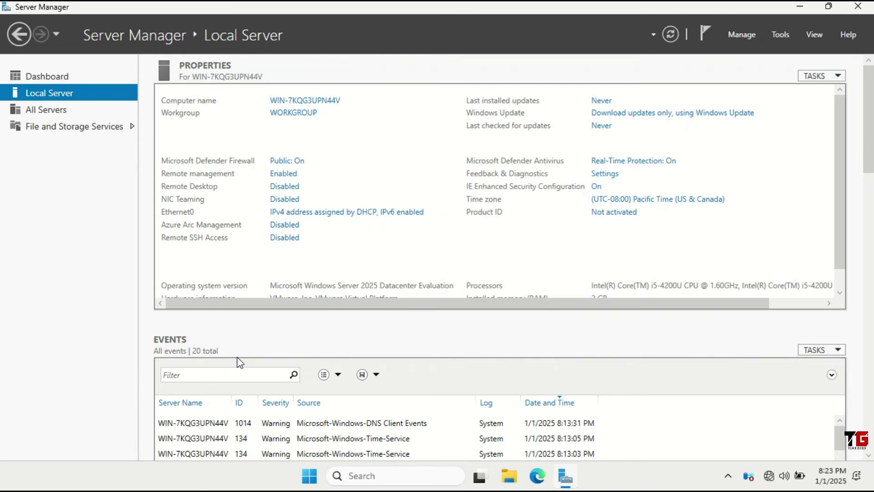
Turn off IE Enhanced Security Configuration for both administrators and users, and refresh the local server properties.
click(597, 186)
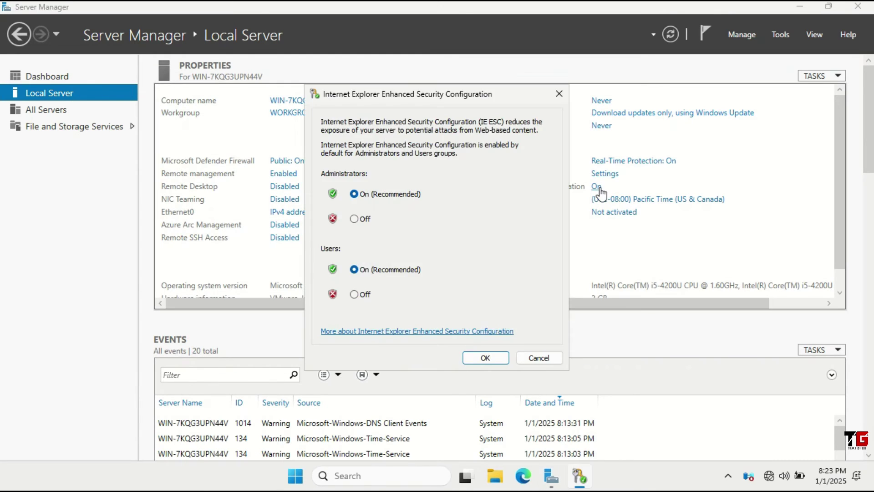
click(364, 218)
click(369, 295)
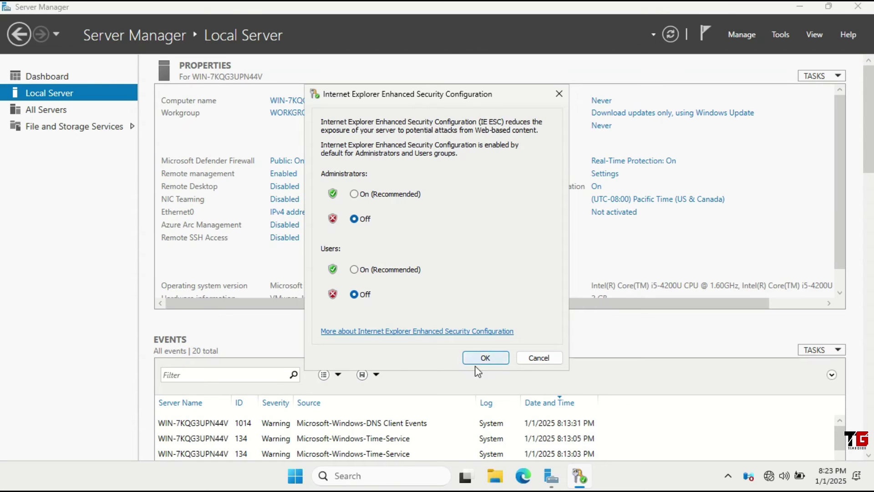
click(487, 359)
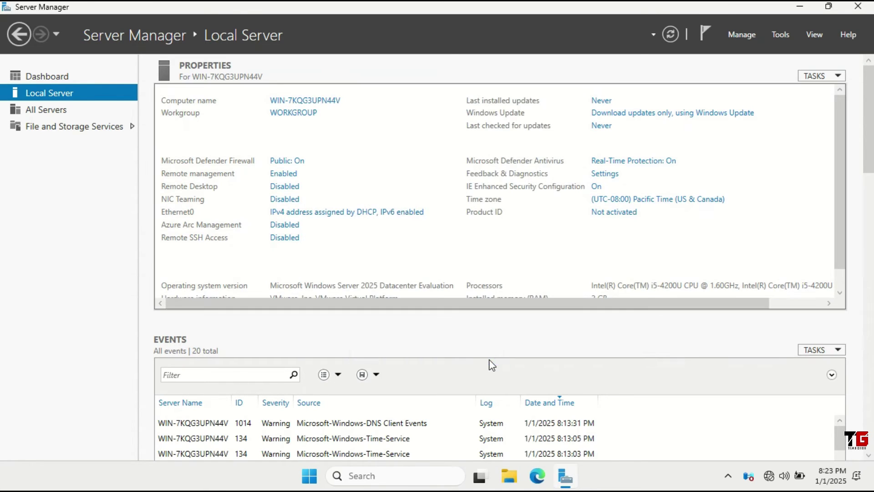
click(671, 34)
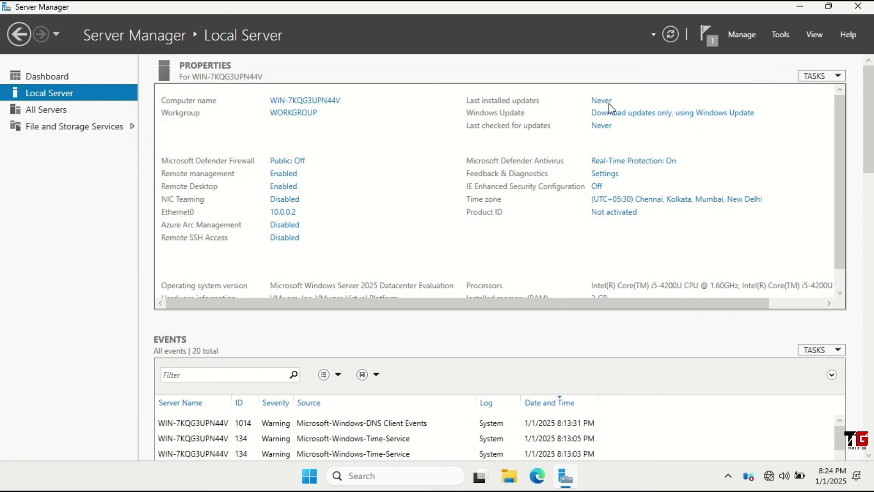
Rename the computer to SRV25, keeping it in WORKGROUP, and acknowledge the restart notice.
click(331, 101)
click(255, 188)
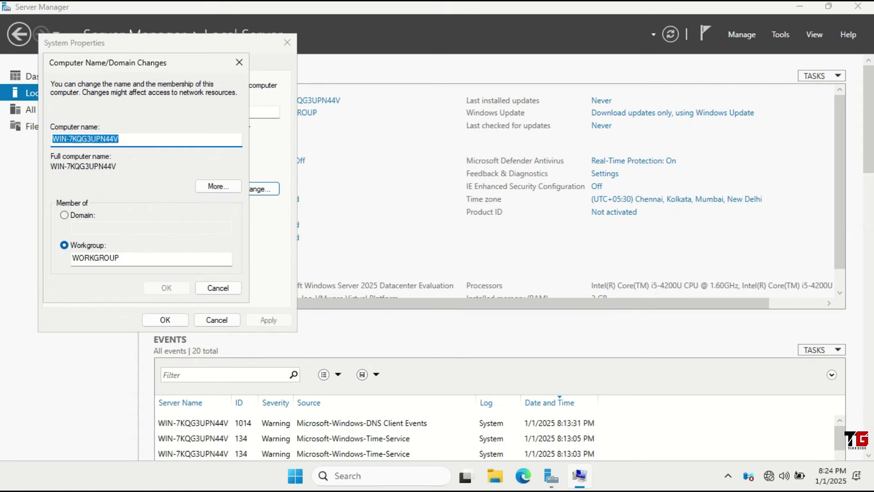
text(SRV)
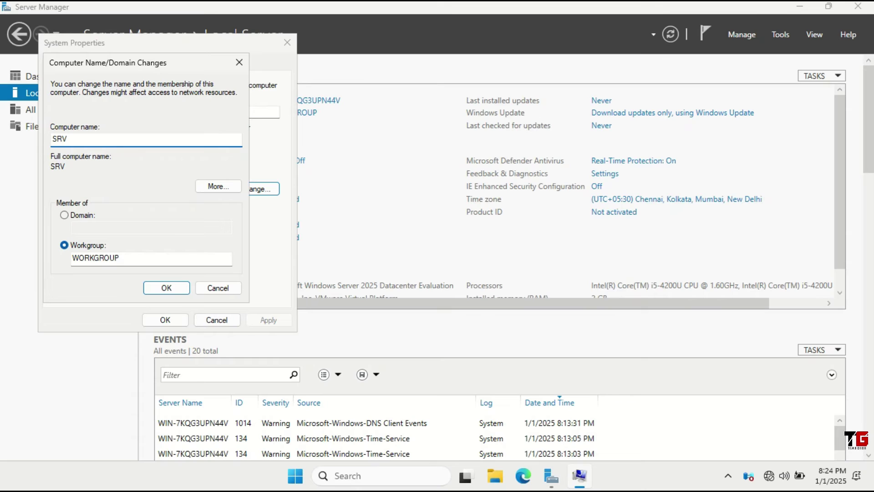
text(@%)
key(BackSpace)
key(BackSpace)
text(25)
click(155, 287)
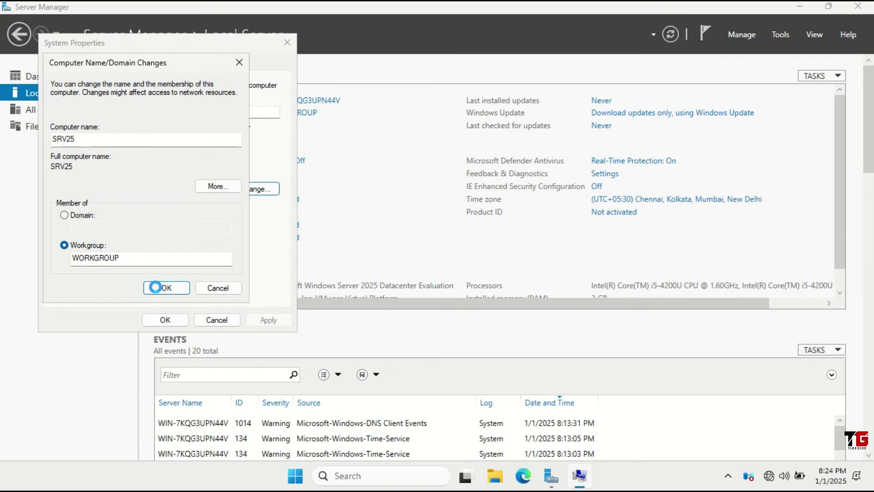
click(513, 254)
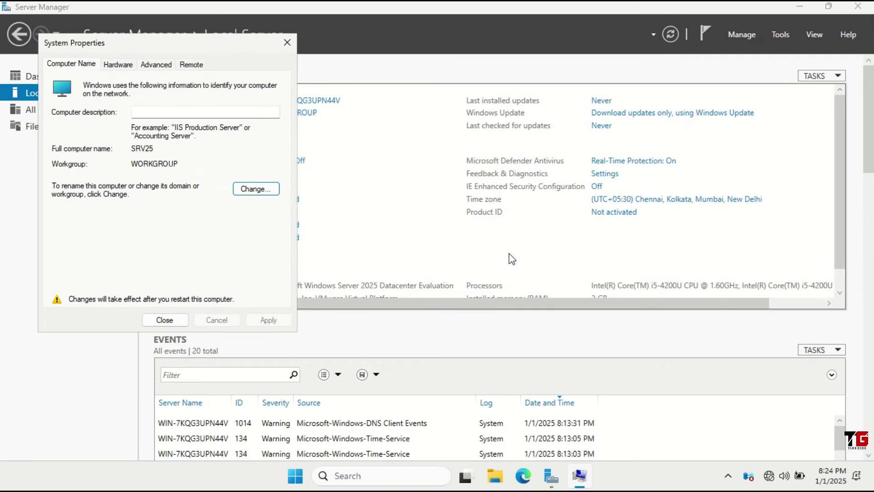
Restart the server to apply the new computer name, and sign in with the Administrator account password.
click(168, 320)
click(441, 250)
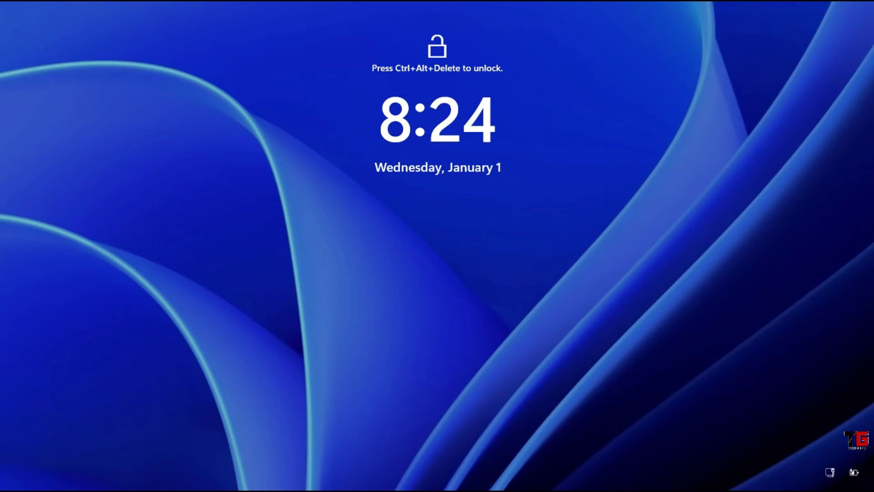
key(ctrl+alt+Delete)
text(••••)
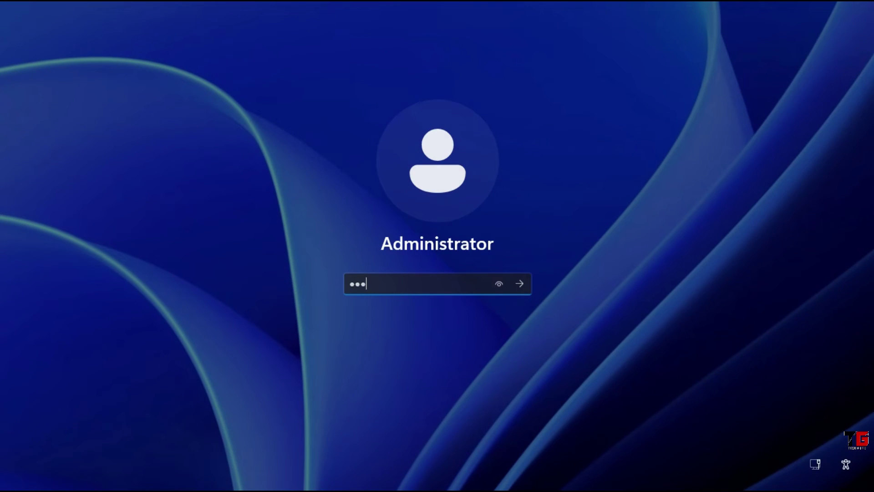
text(•••)
key(Return)
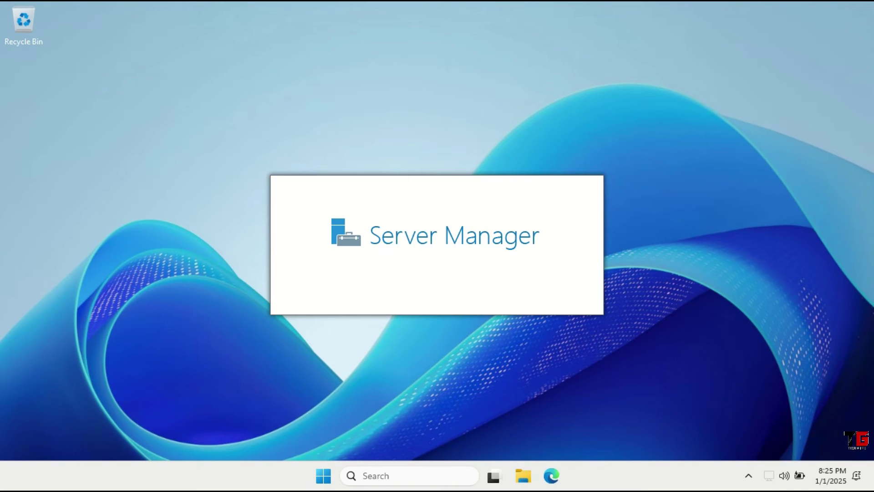
Open Disk Management in a maximized window and select each existing partition on Disk 0 for review.
key(super+x)
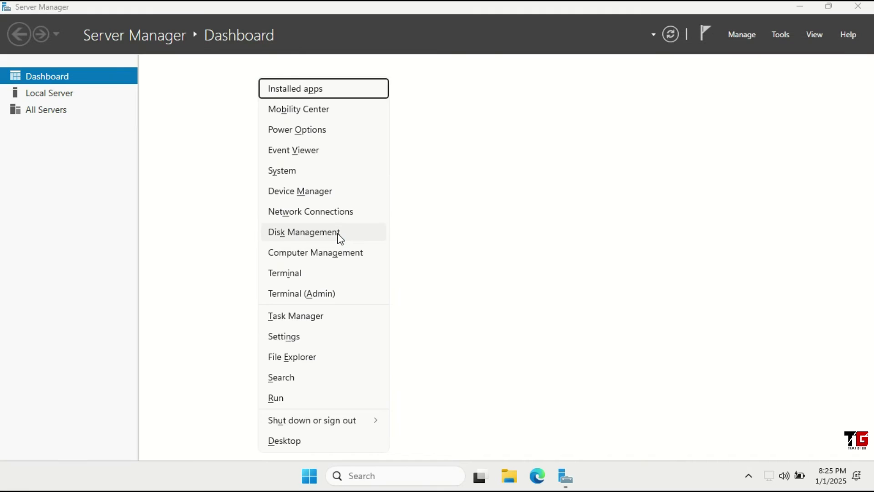
click(339, 236)
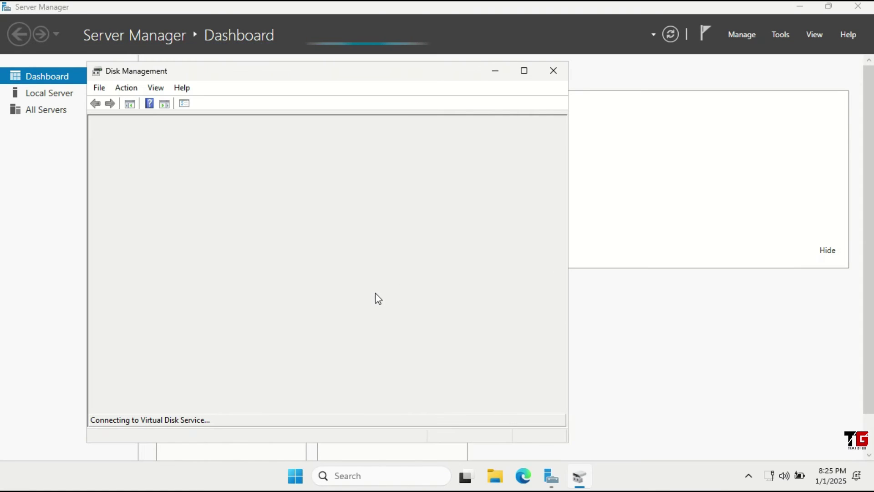
click(524, 72)
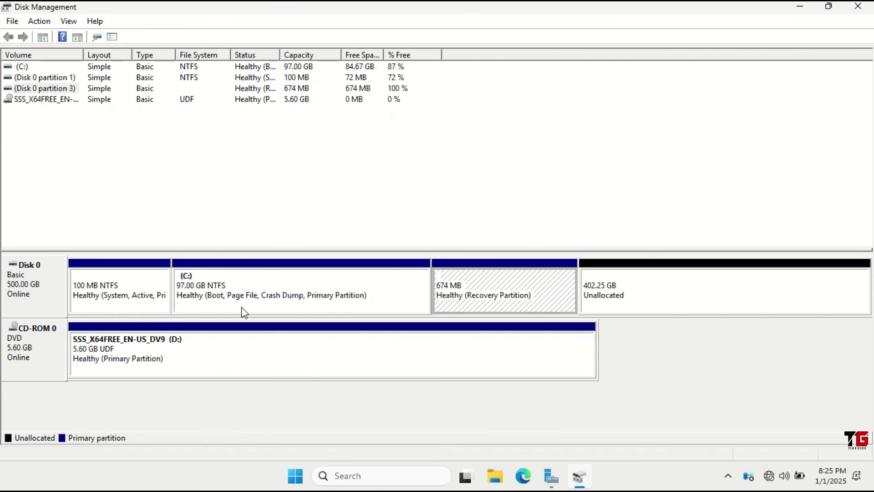
click(152, 297)
click(337, 298)
click(489, 294)
Create a 200000 MB simple volume in Disk 0's unallocated space, quick-formatted as NTFS with the default drive letter and the label New Volume.
right_click(622, 278)
click(630, 284)
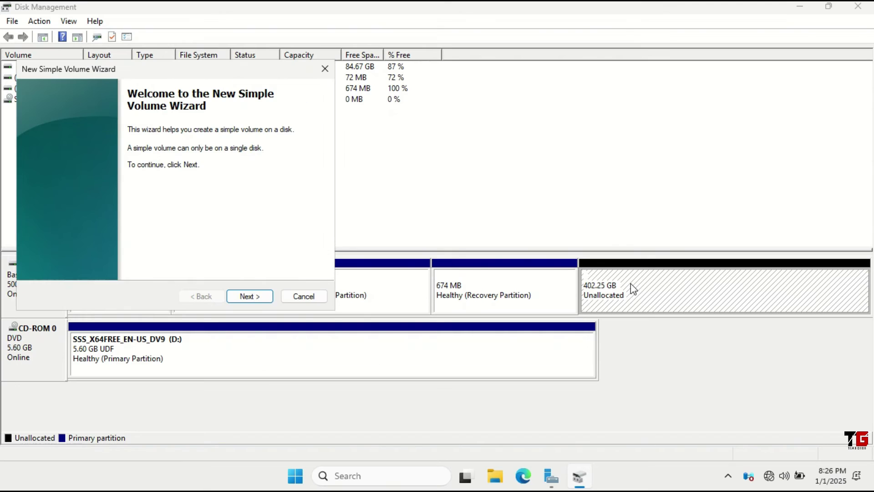
click(247, 296)
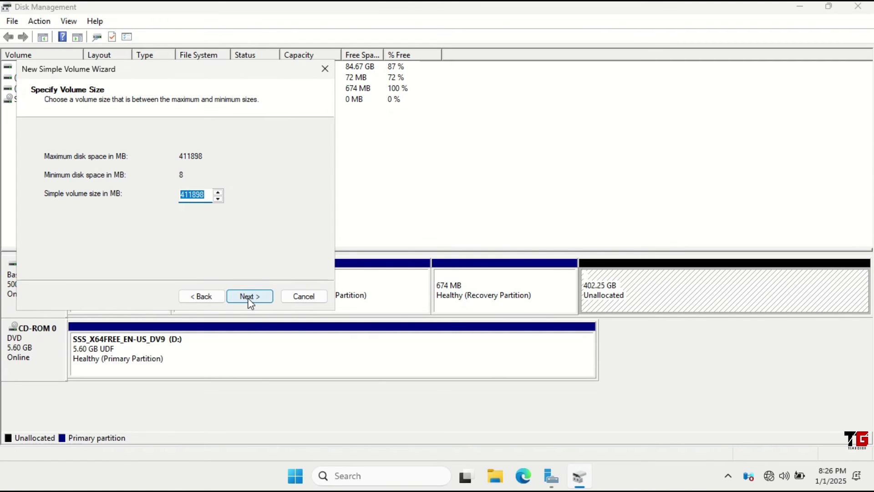
text(20000)
click(255, 297)
click(250, 296)
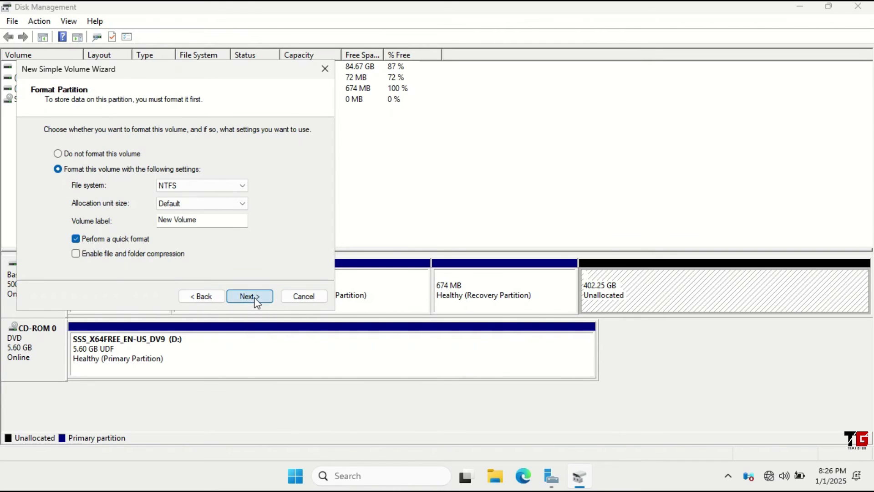
click(250, 296)
click(250, 296)
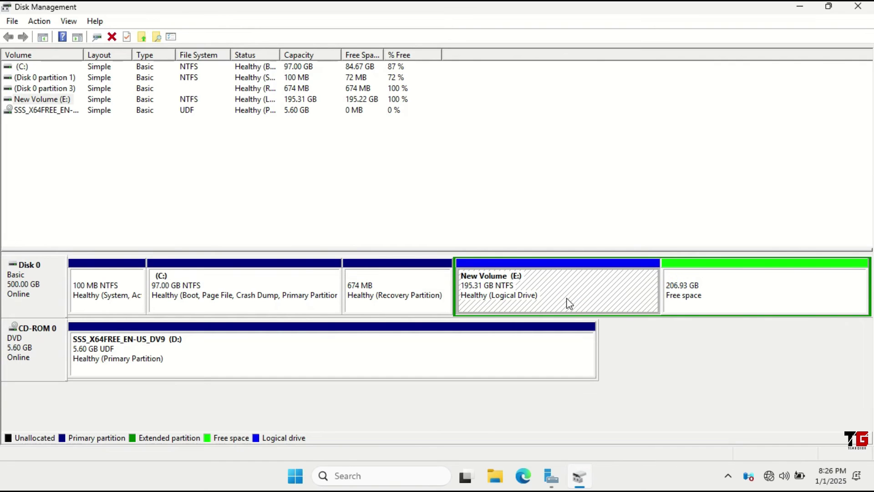
Create a second NTFS simple volume from all the remaining free space on Disk 0 with default settings, and close Disk Management.
right_click(698, 286)
click(713, 295)
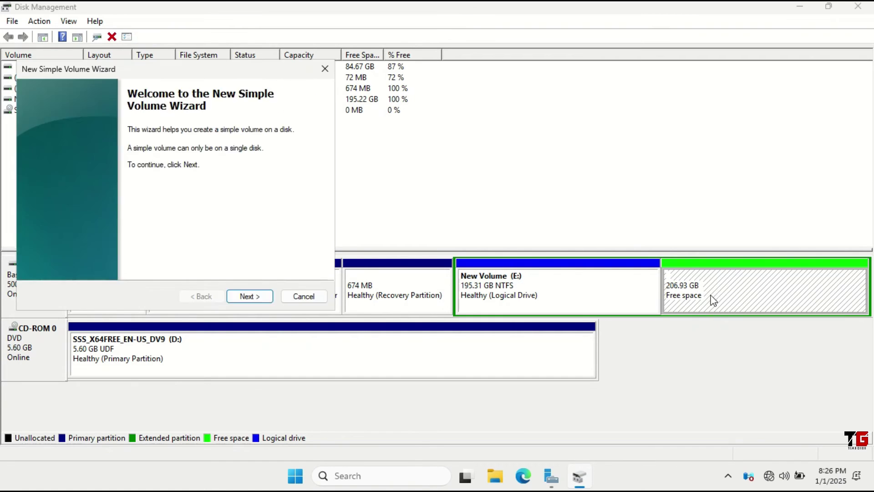
click(250, 296)
click(249, 297)
click(249, 296)
click(249, 296)
click(250, 296)
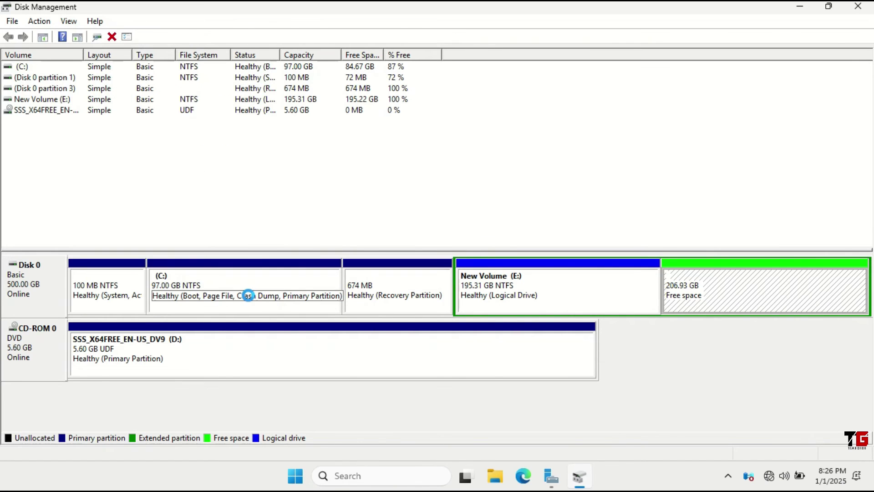
click(496, 298)
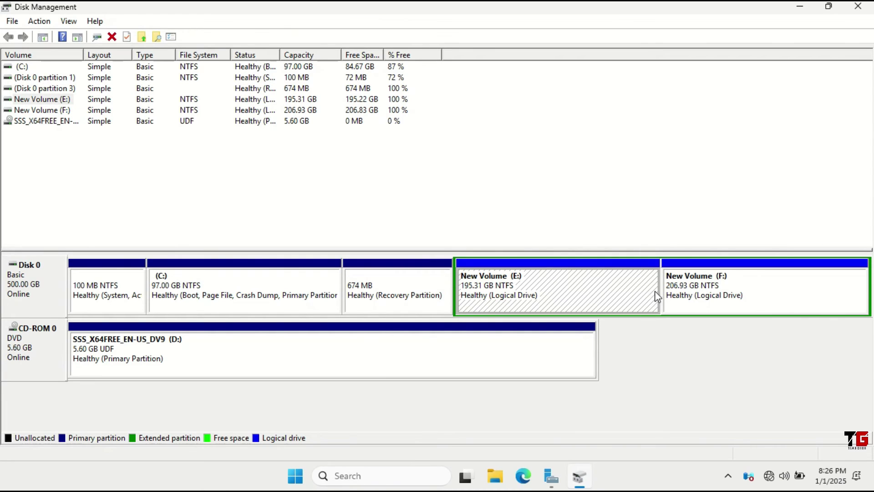
click(772, 293)
click(863, 8)
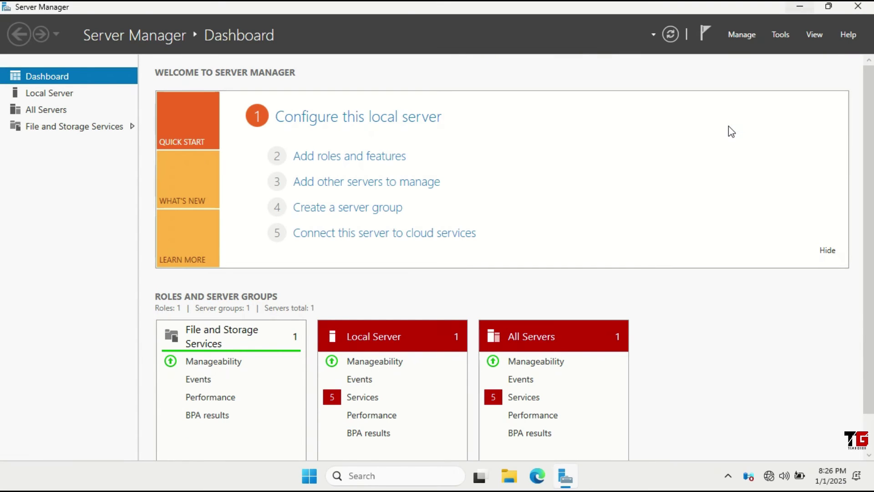
Open Control Panel with the Run command "control", maximize it, and display its items as large icons.
key(super+r)
text(c)
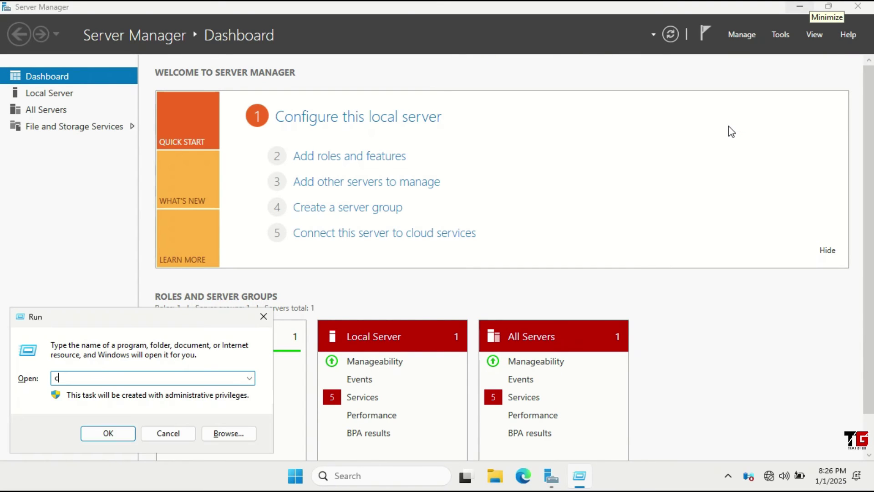
text(ontrol)
key(Return)
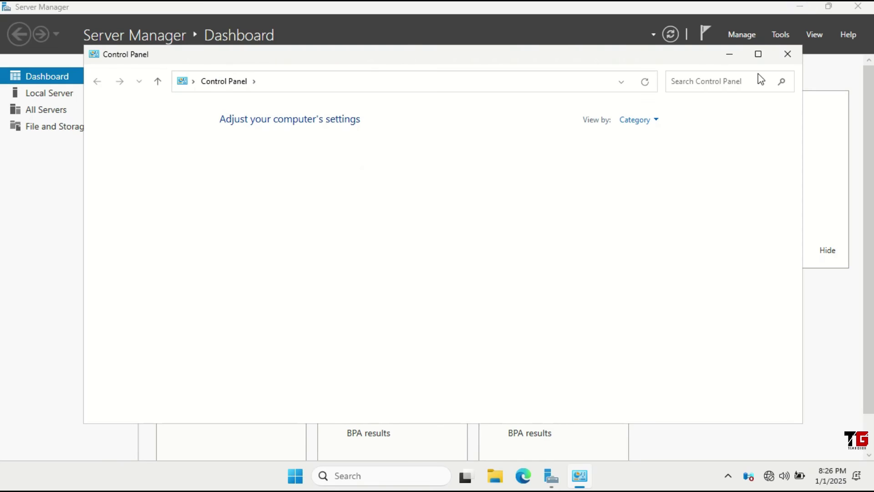
click(757, 53)
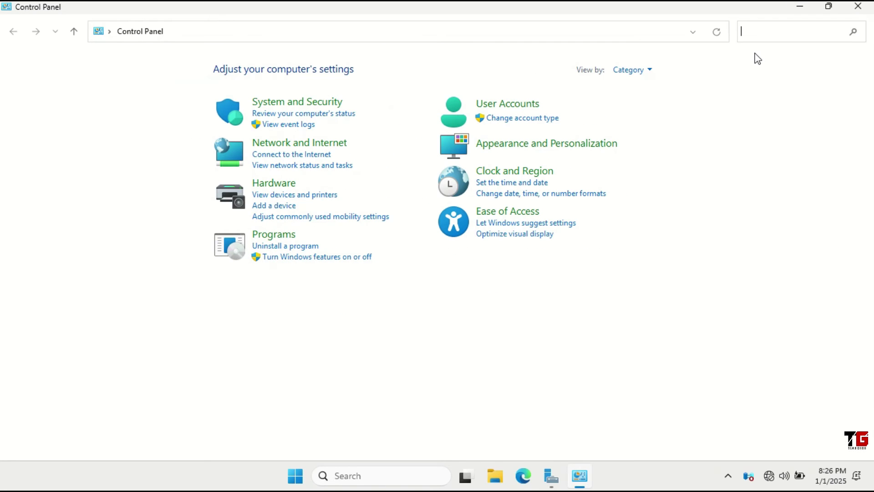
click(654, 71)
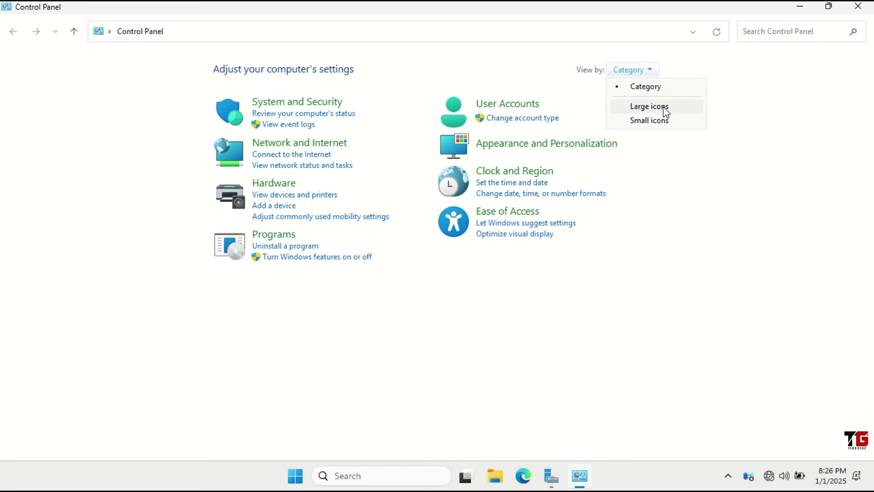
click(661, 108)
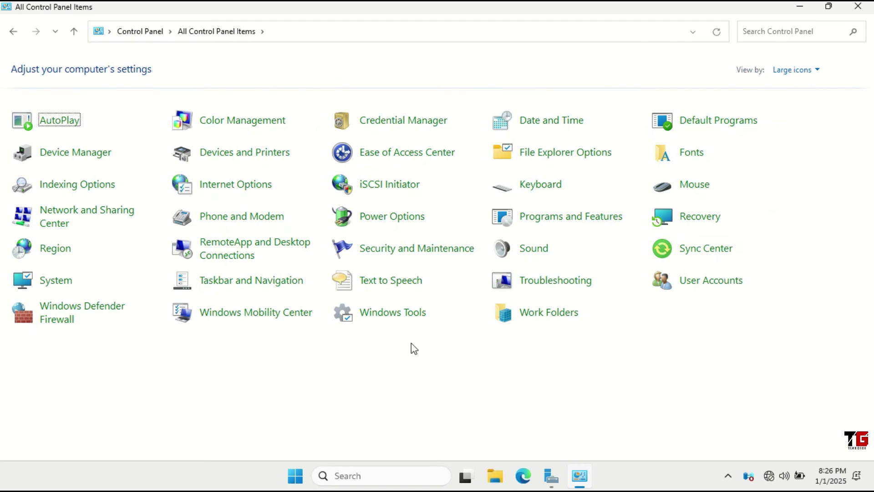
Set the Balanced power plan to never turn off the display on battery or plugged in, and save the changes.
click(416, 219)
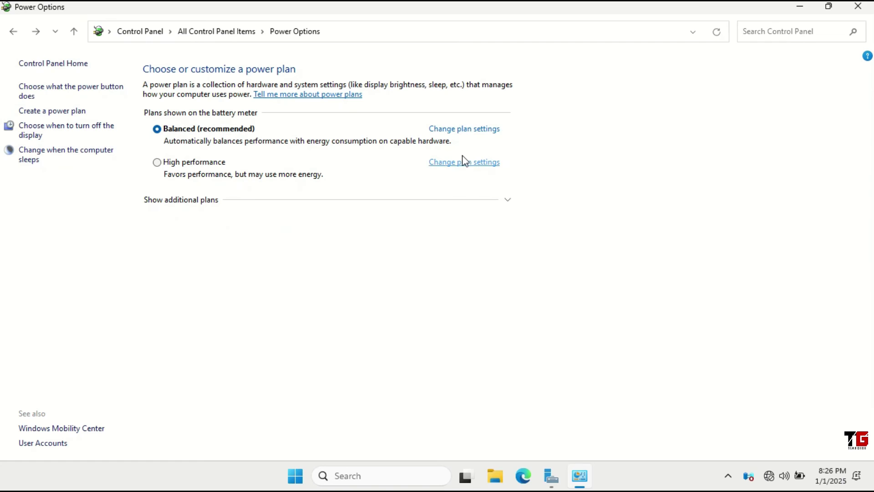
click(468, 132)
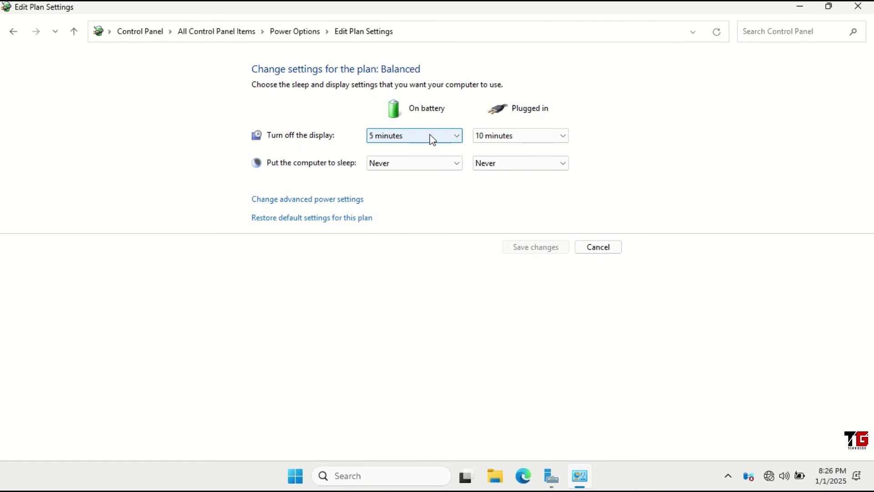
click(431, 136)
click(413, 292)
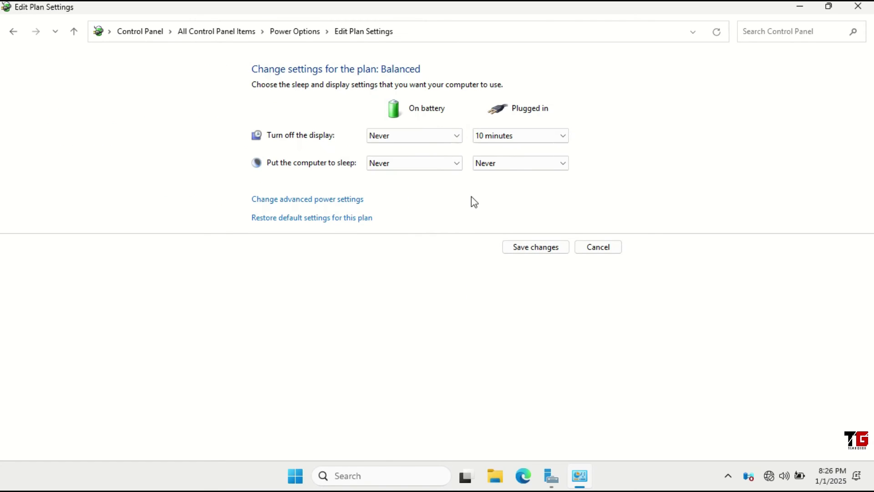
click(503, 140)
click(504, 293)
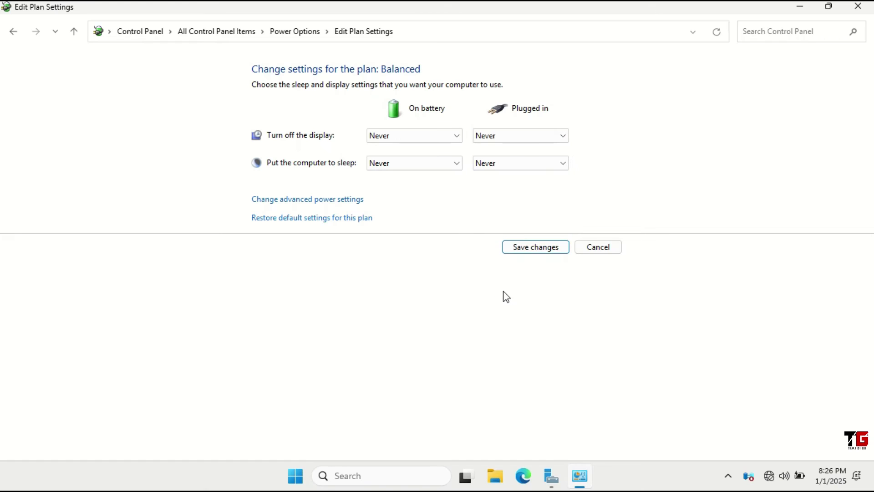
click(531, 251)
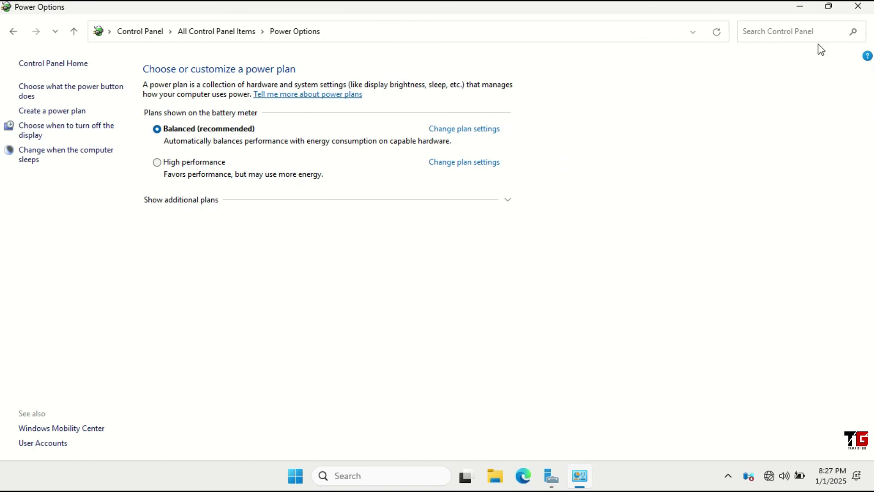
Go back to the list of all Control Panel items, and close both Control Panel and Server Manager.
click(17, 31)
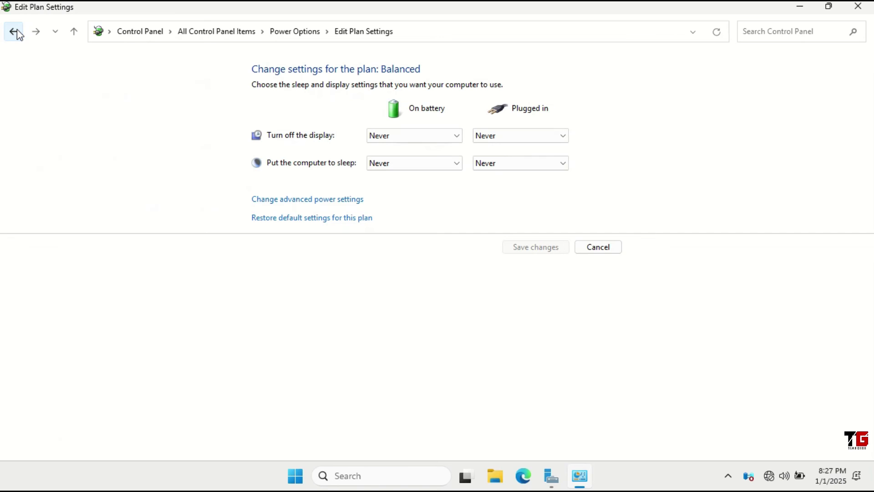
click(16, 32)
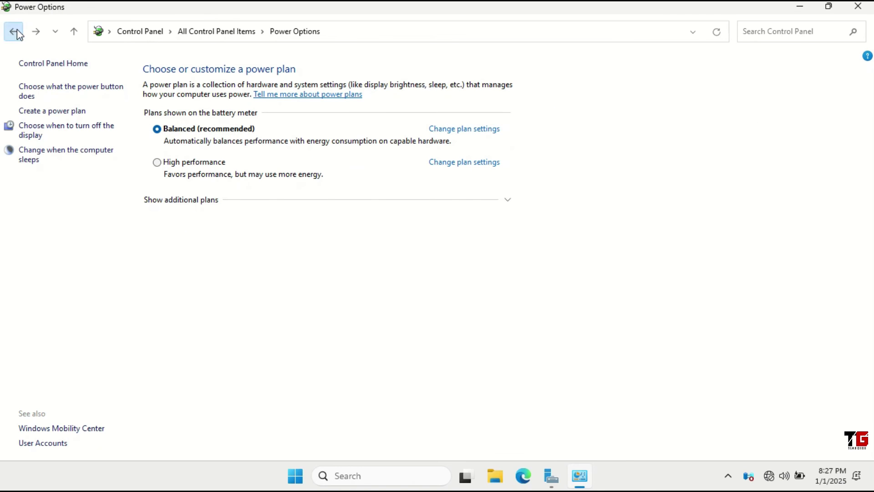
click(16, 31)
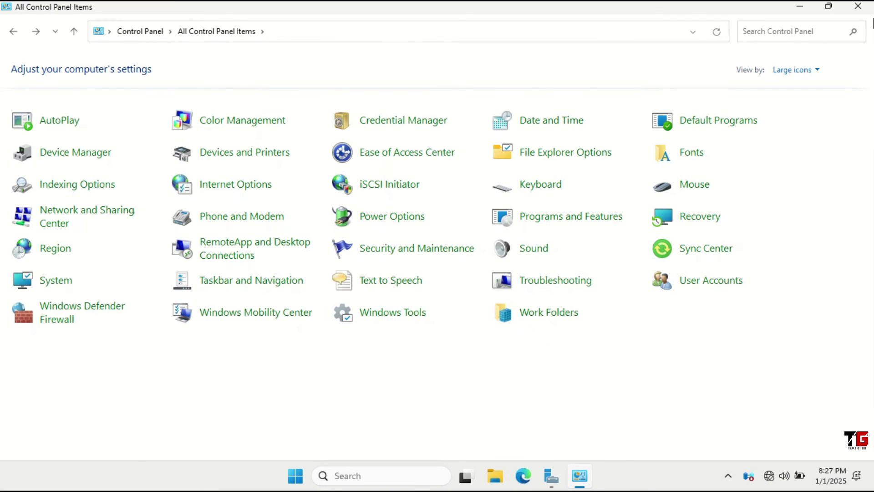
click(858, 7)
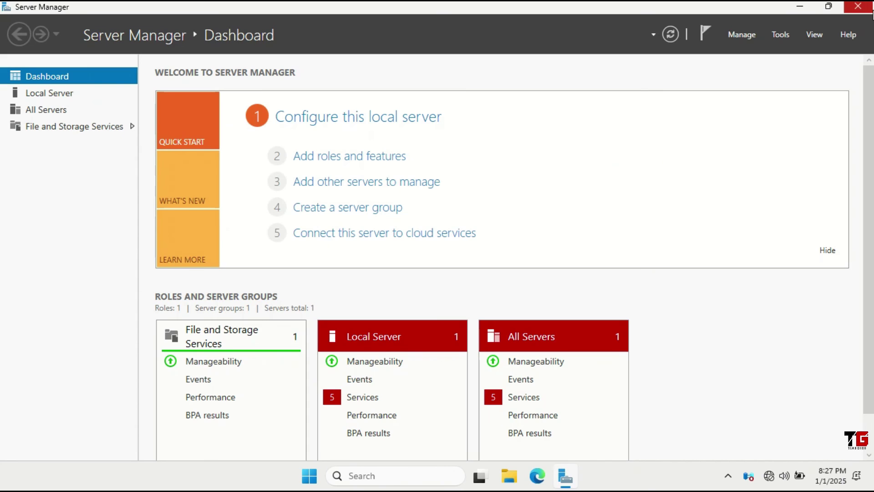
click(865, 6)
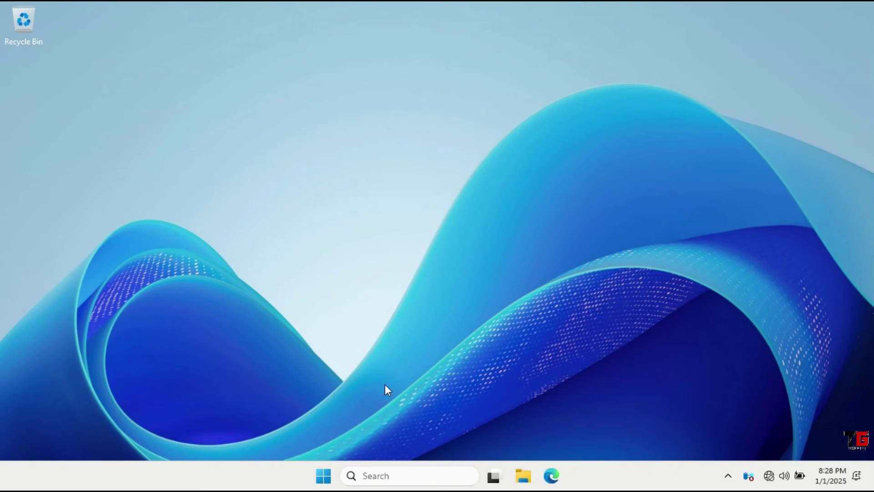
Shut down the Windows Server guest and confirm the shutdown.
click(329, 477)
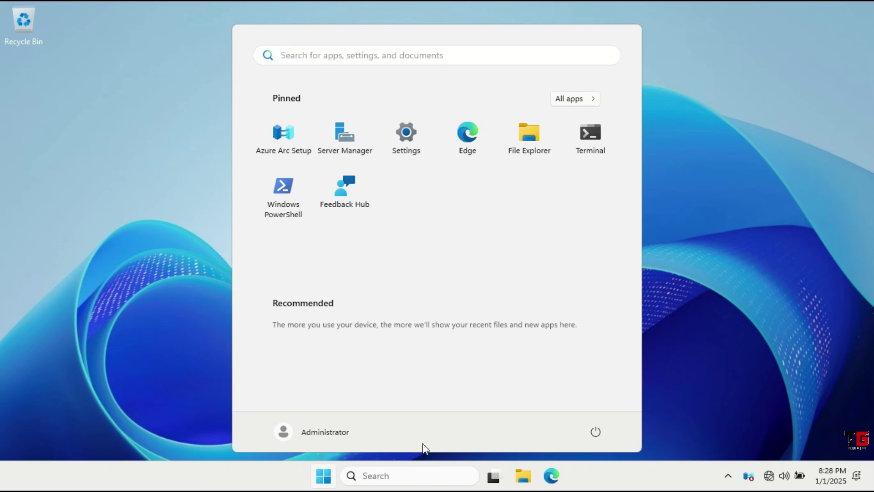
click(595, 432)
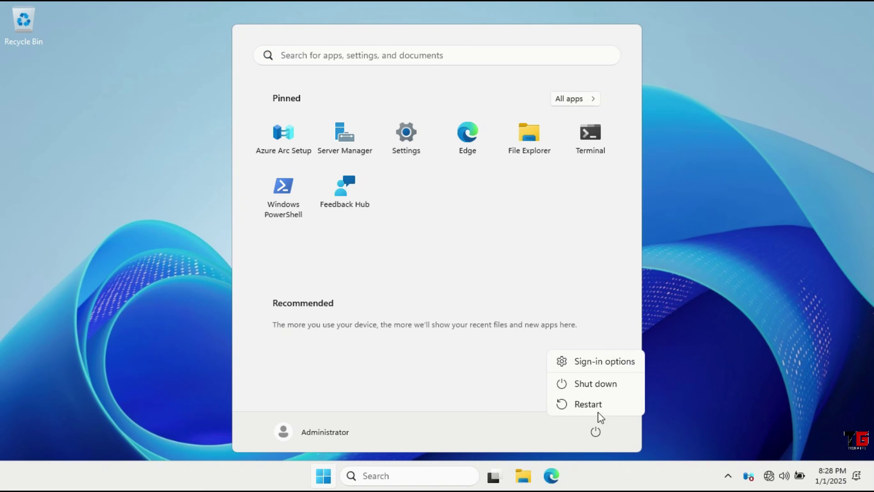
click(602, 387)
click(671, 392)
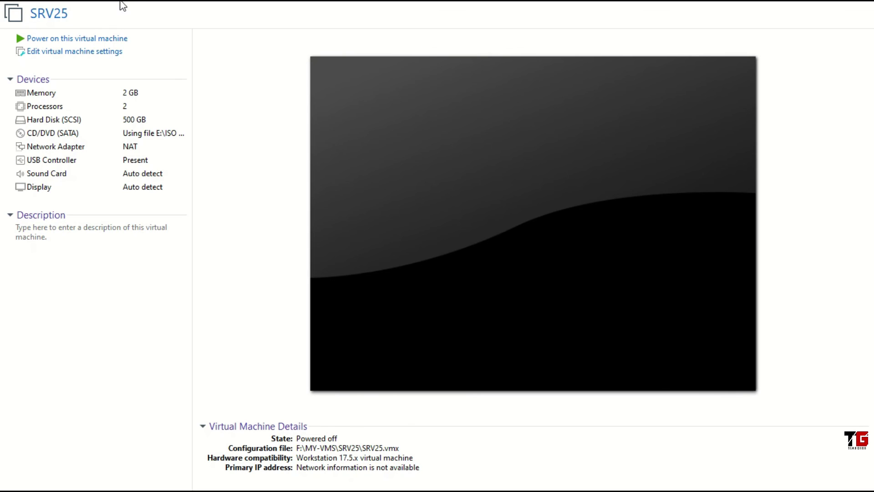
Take a snapshot of the powered-off SRV25 virtual machine named "Fresh 1-1-25".
mouse_move(134, 6)
click(183, 12)
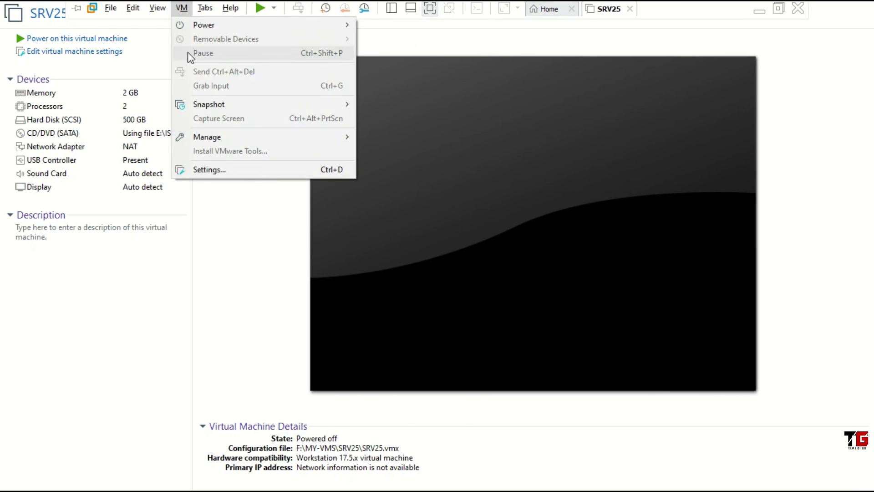
mouse_move(236, 108)
click(407, 105)
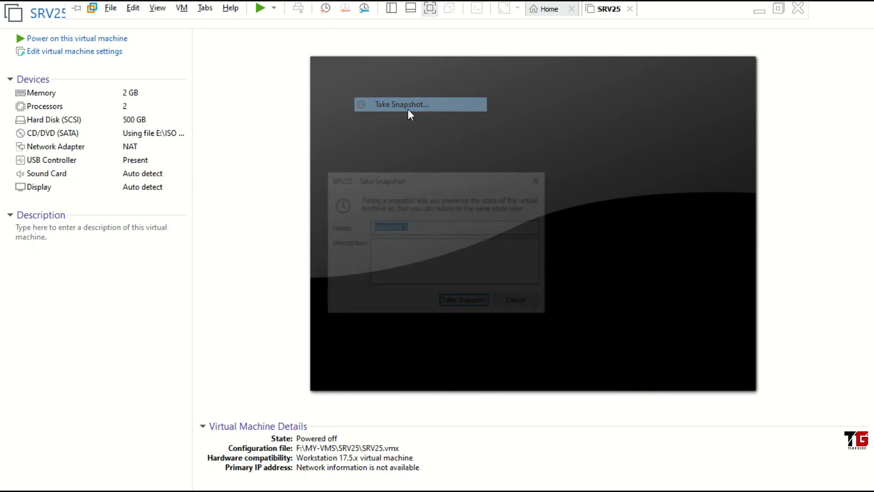
text(Fresh)
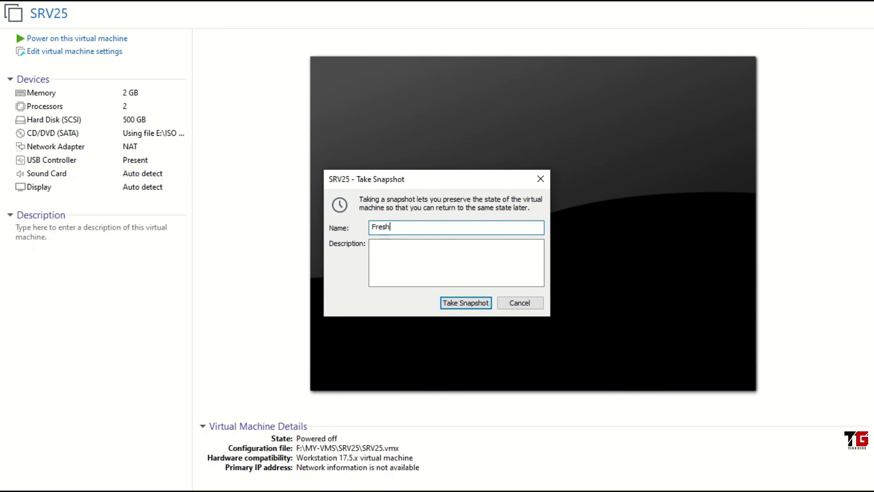
text( 1)
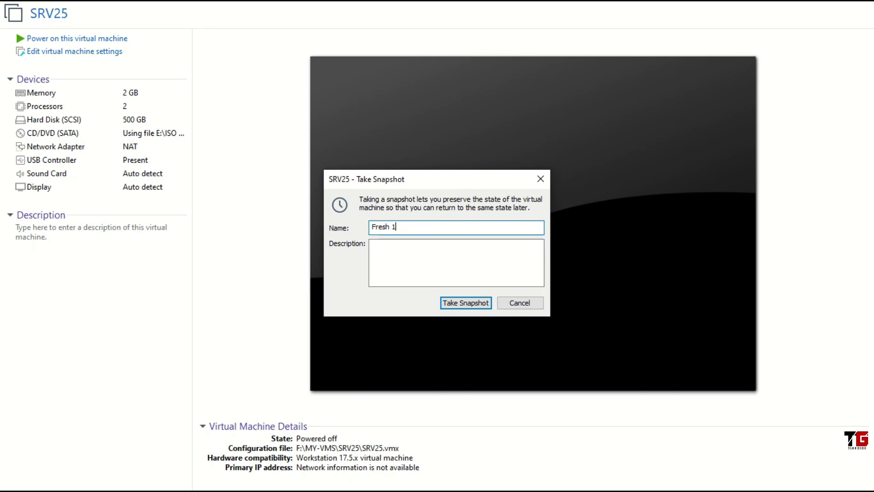
text(-1-25)
click(476, 307)
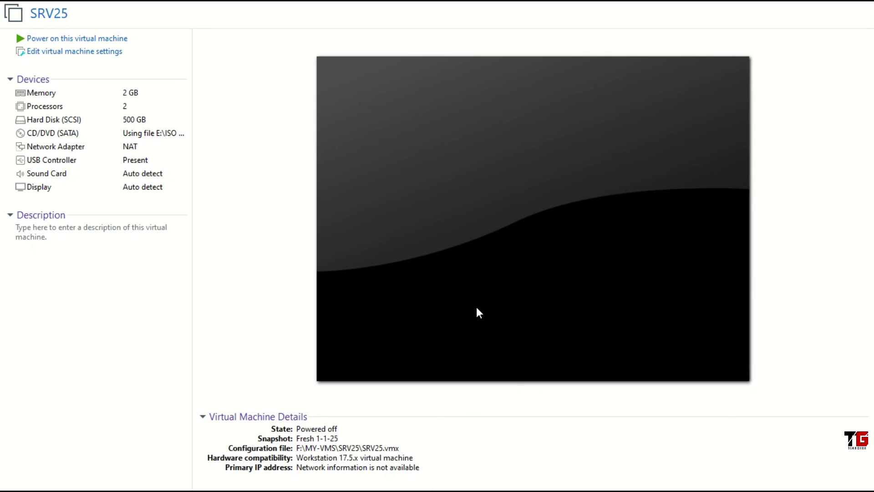
Power on the SRV25 virtual machine and restore it to the "Fresh 1-1-25" snapshot, confirming loss of the current state.
click(120, 40)
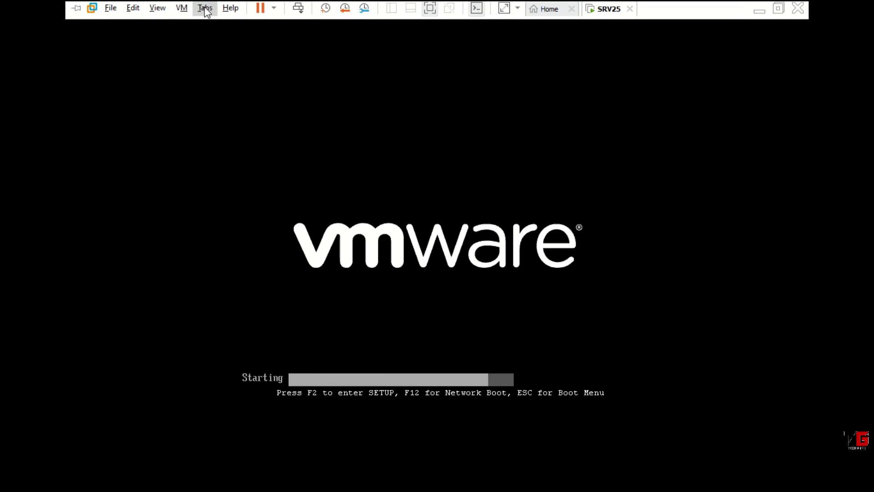
click(182, 7)
mouse_move(215, 109)
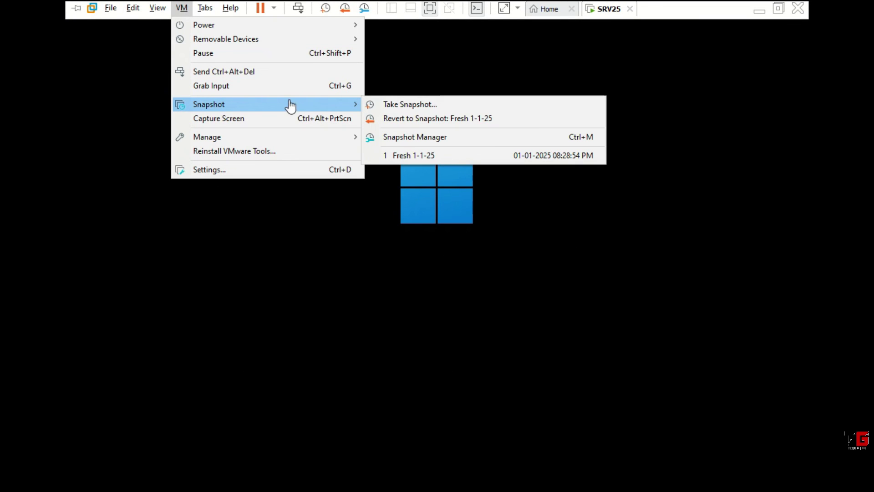
click(419, 160)
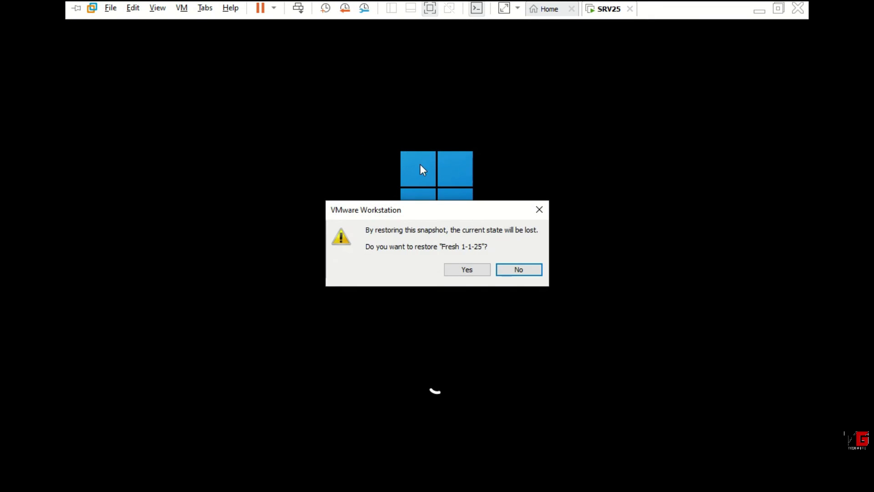
click(467, 269)
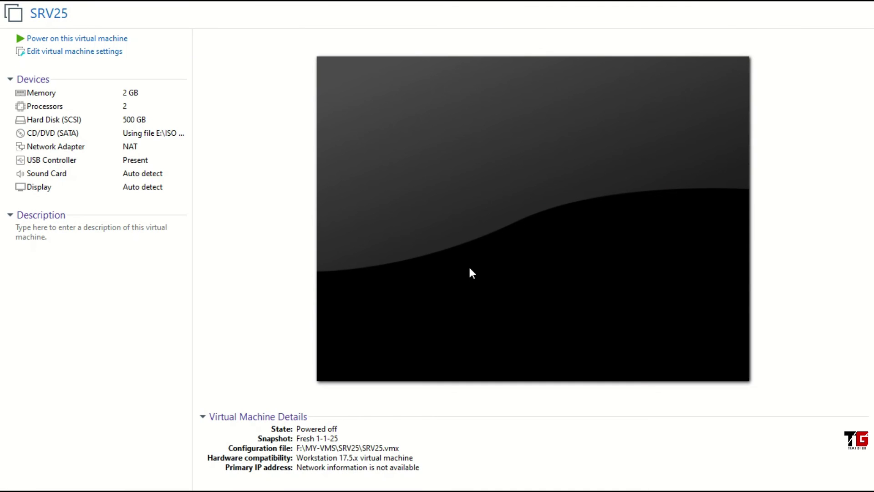